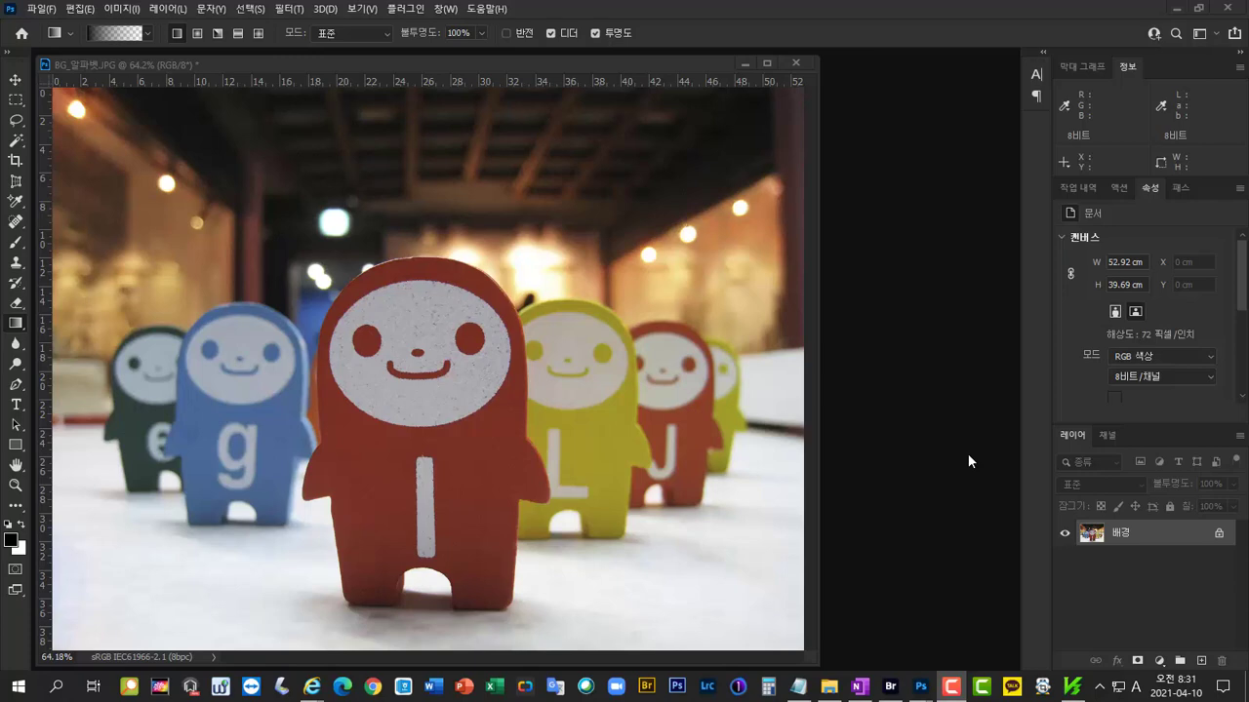
Step: Switch to OneNote and sketch a circular colour wheel labelled R, Y, G, C, B and M beside the colour terms
left_click(859, 686)
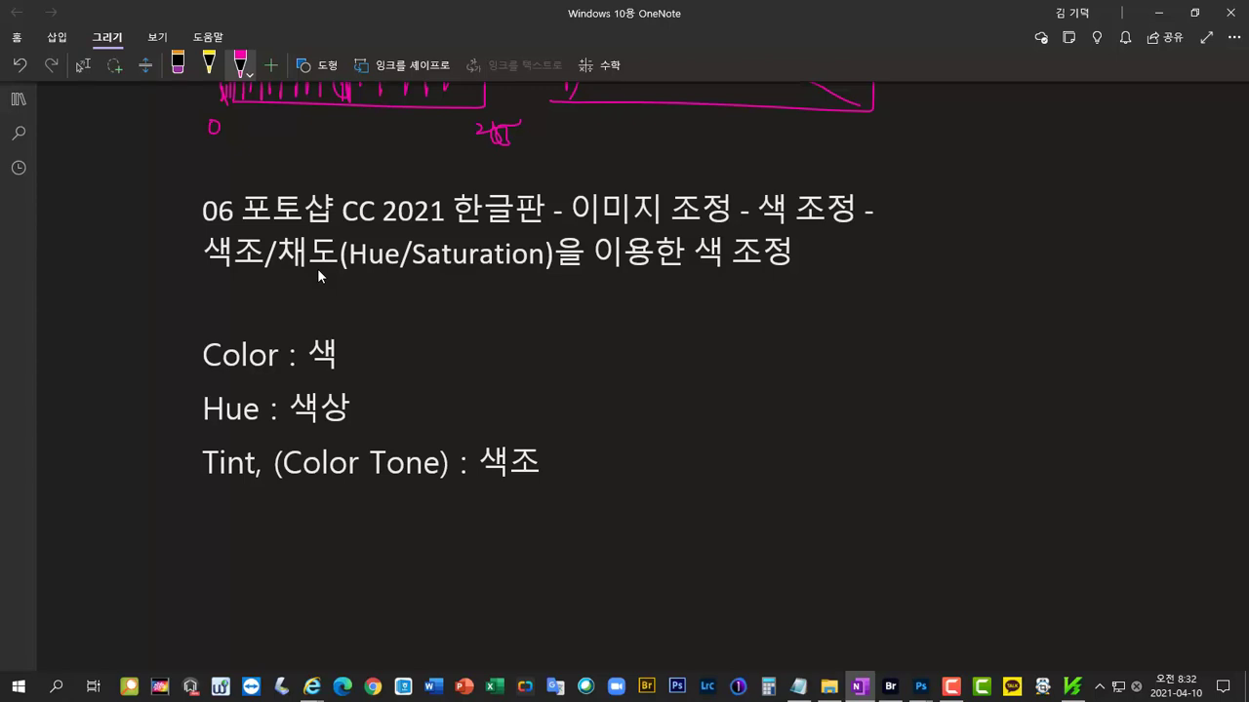
left_click_drag(828, 297, 830, 329)
left_click_drag(953, 515, 977, 514)
left_click_drag(969, 515, 968, 544)
left_click_drag(709, 528, 717, 564)
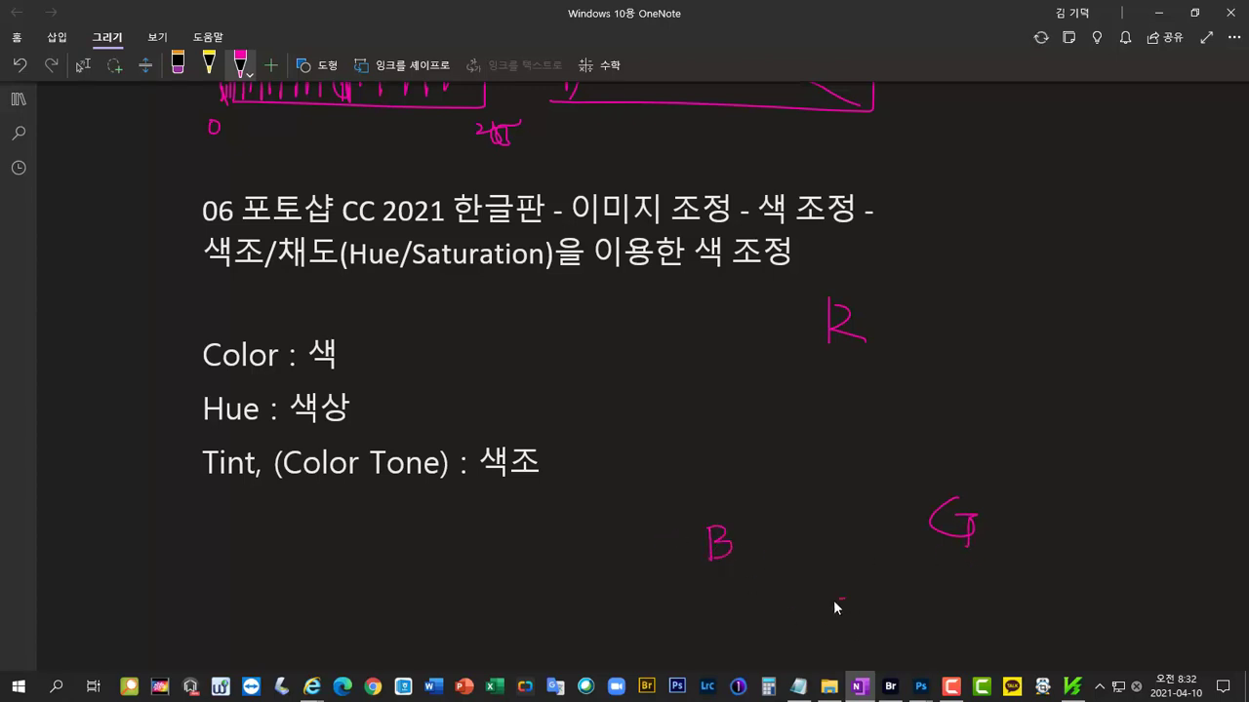
left_click_drag(702, 381, 702, 393)
left_click_drag(702, 345, 725, 361)
mouse_move(713, 327)
left_mouse_down()
mouse_move(666, 406)
mouse_move(664, 493)
left_mouse_up()
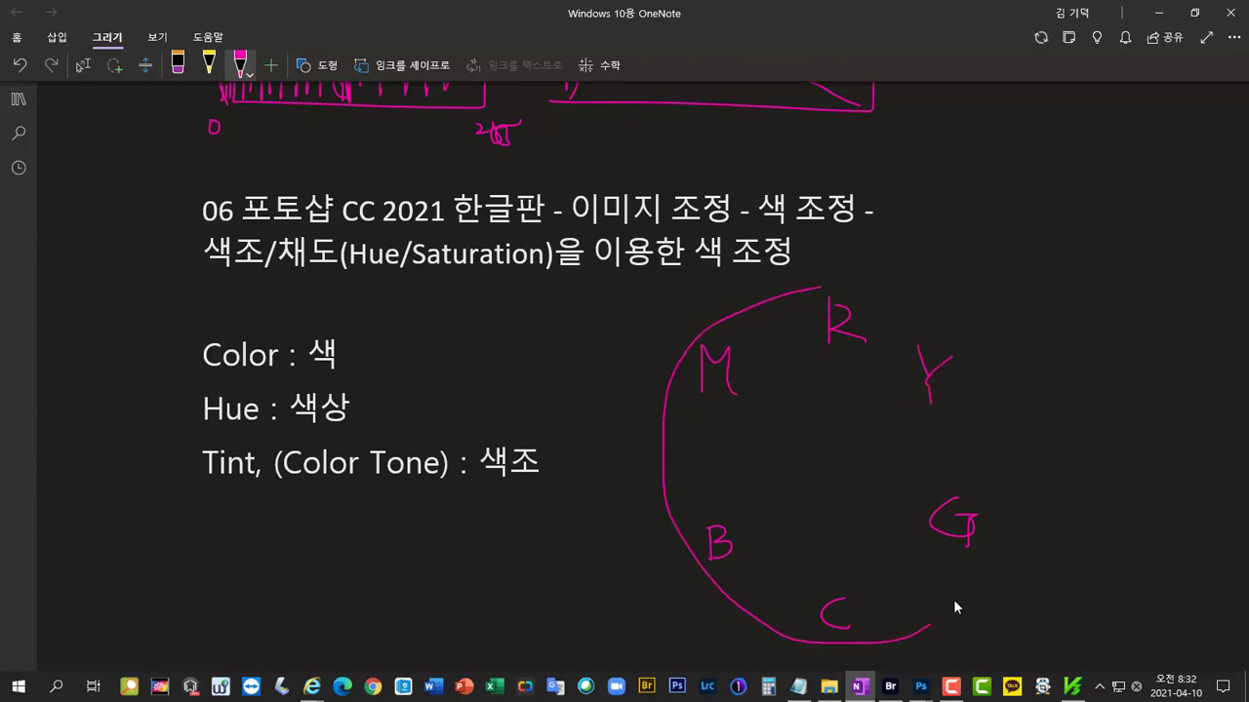
mouse_move(953, 601)
left_mouse_down()
mouse_move(988, 527)
mouse_move(986, 429)
mouse_move(960, 353)
mouse_move(916, 312)
left_mouse_up()
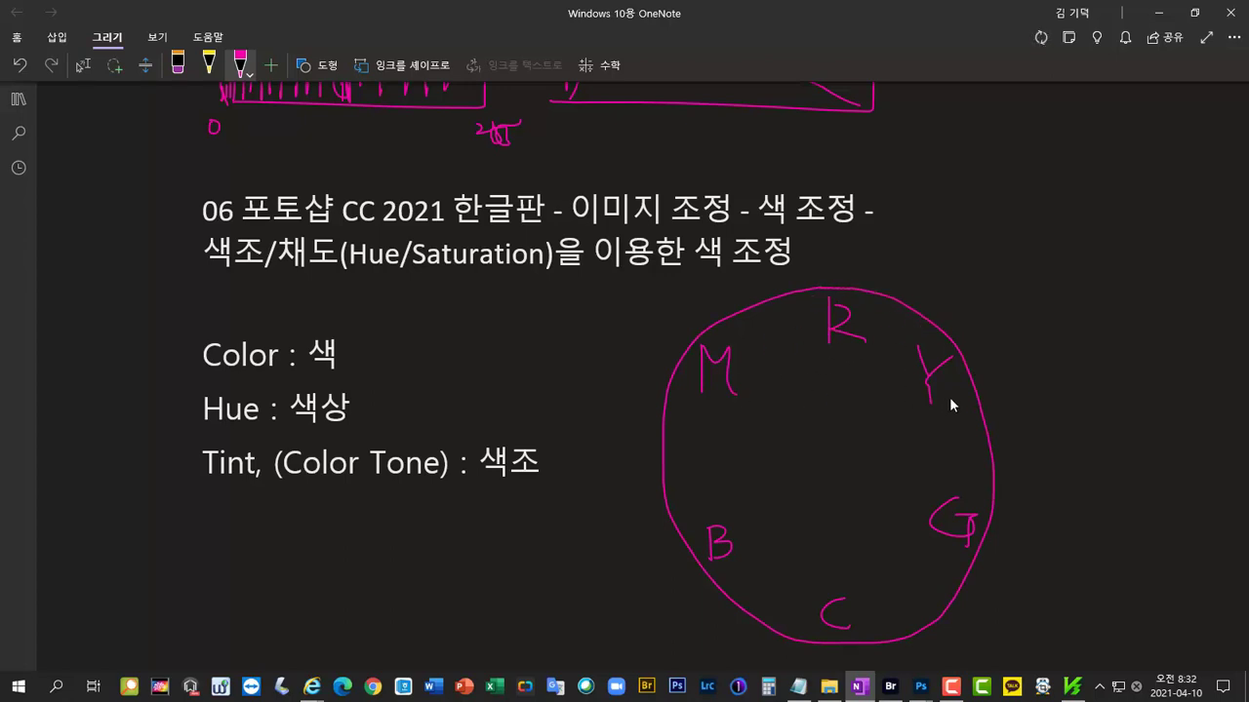
Step: Draw two curved arrows outside the colour wheel, pointing away from R toward Y and toward M
left_click_drag(859, 276, 909, 289)
left_click_drag(777, 287, 736, 301)
mouse_move(858, 274)
left_mouse_down()
mouse_move(907, 290)
mouse_move(896, 291)
left_mouse_up()
mouse_move(778, 286)
left_mouse_down()
mouse_move(738, 302)
mouse_move(754, 299)
left_mouse_up()
Step: Connect the opposite colours R–C, Y–B and M–G inside the wheel with double-headed arrows
mouse_move(836, 548)
left_mouse_down()
mouse_move(845, 564)
mouse_move(855, 546)
left_mouse_up()
left_click_drag(836, 387, 853, 384)
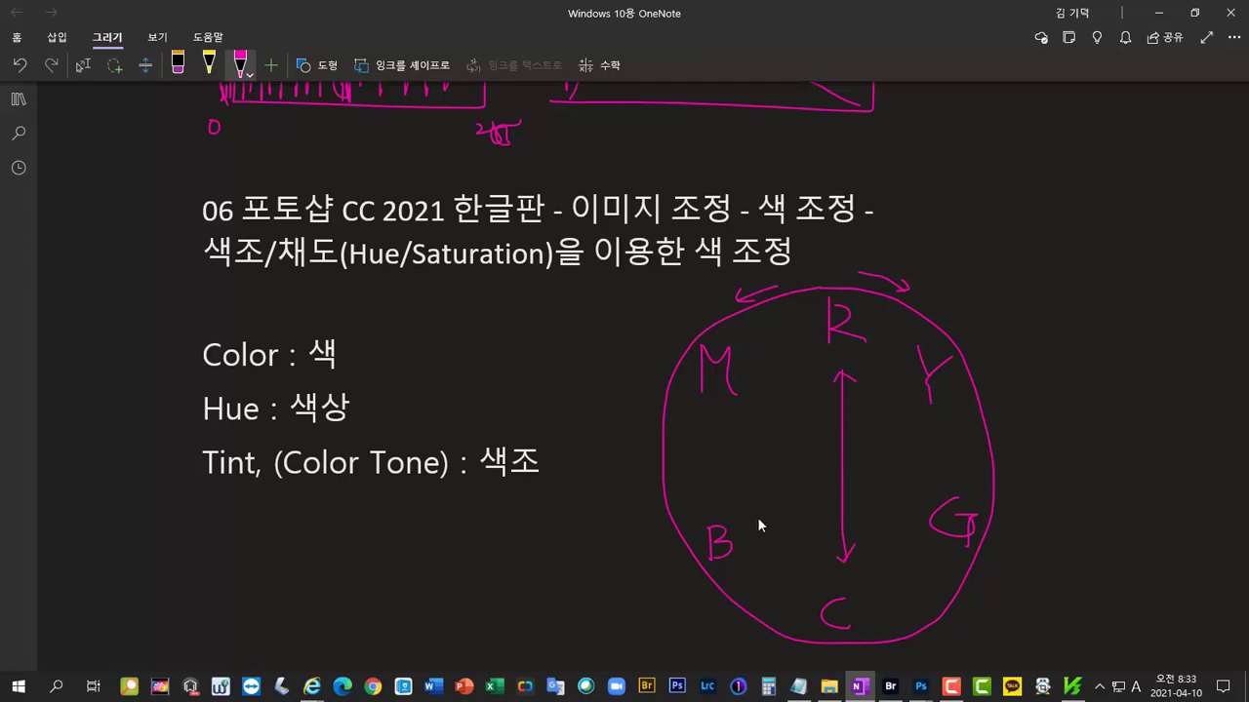
left_click_drag(757, 519, 903, 402)
left_click_drag(762, 496, 767, 511)
mouse_move(768, 401)
left_mouse_down()
mouse_move(914, 497)
mouse_move(895, 503)
mouse_move(771, 400)
mouse_move(767, 422)
left_mouse_up()
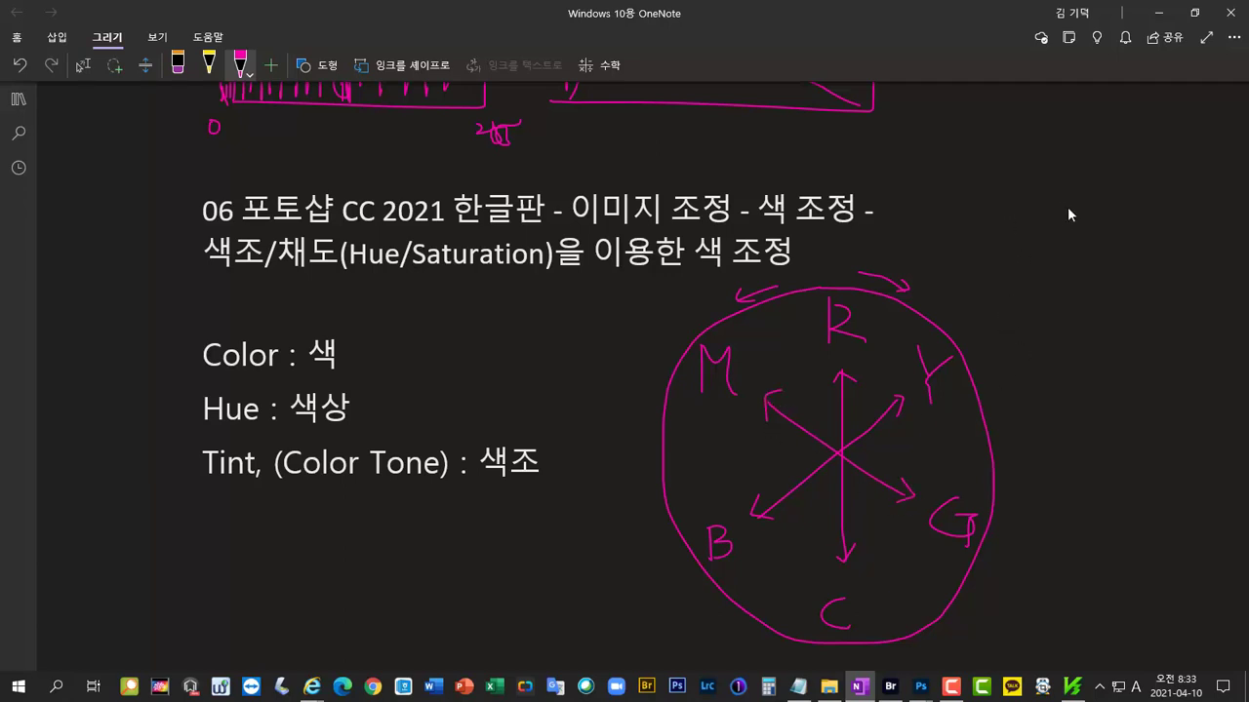
Step: Handwrite R, G and B in a column beside the colour wheel
mouse_move(1161, 181)
left_mouse_down()
mouse_move(1160, 251)
mouse_move(1159, 225)
mouse_move(1186, 249)
left_mouse_up()
mouse_move(1168, 296)
left_mouse_down()
mouse_move(1168, 340)
mouse_move(1196, 314)
left_mouse_up()
left_click_drag(1180, 316, 1180, 371)
left_click_drag(1158, 412, 1161, 471)
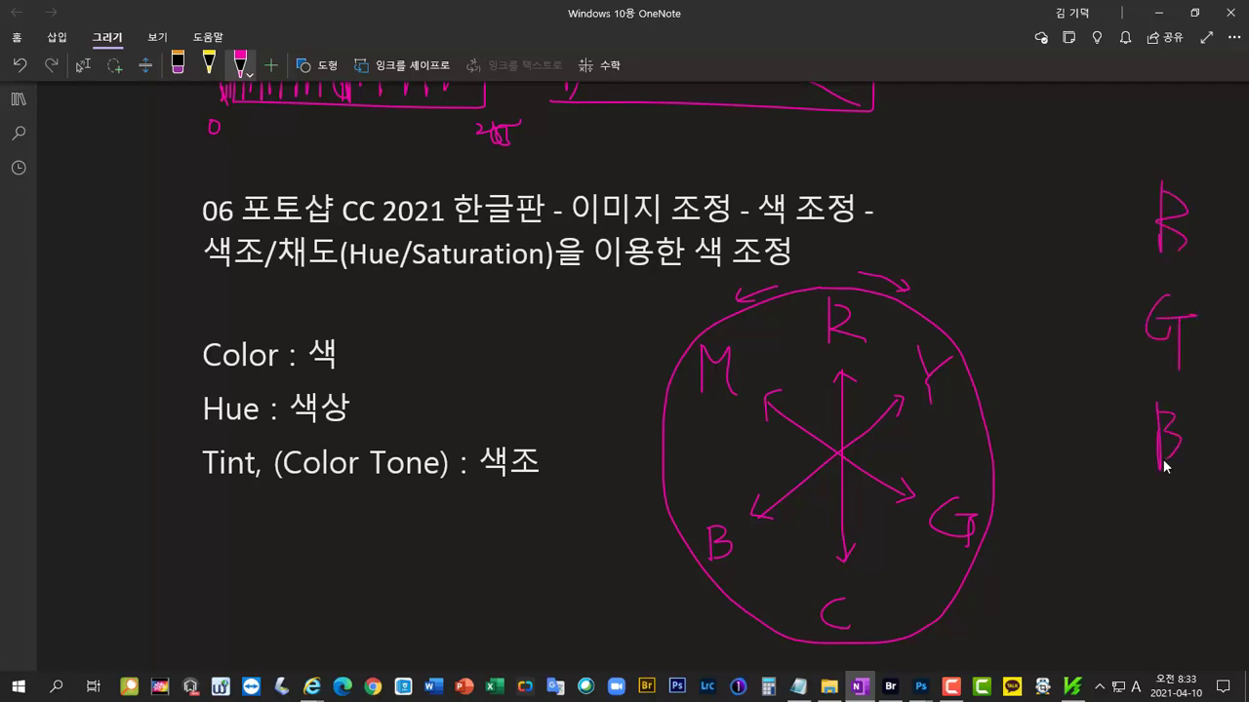
Step: Draw a horizontal double-headed arrow before each of the handwritten letters R, G and B in the column
left_click_drag(1040, 234, 1135, 233)
left_click_drag(1122, 224, 1124, 243)
left_click_drag(1055, 223, 1050, 246)
mouse_move(1061, 324)
left_mouse_down()
mouse_move(1115, 320)
mouse_move(1112, 334)
left_mouse_up()
left_click_drag(1065, 314, 1067, 335)
left_click_drag(1060, 436, 1131, 433)
left_click_drag(1121, 422, 1124, 447)
left_click_drag(1069, 422, 1067, 446)
Step: Write C, M and Y opposite R, G and B, and draw a line under the complementary pairs
left_click_drag(995, 201, 1009, 242)
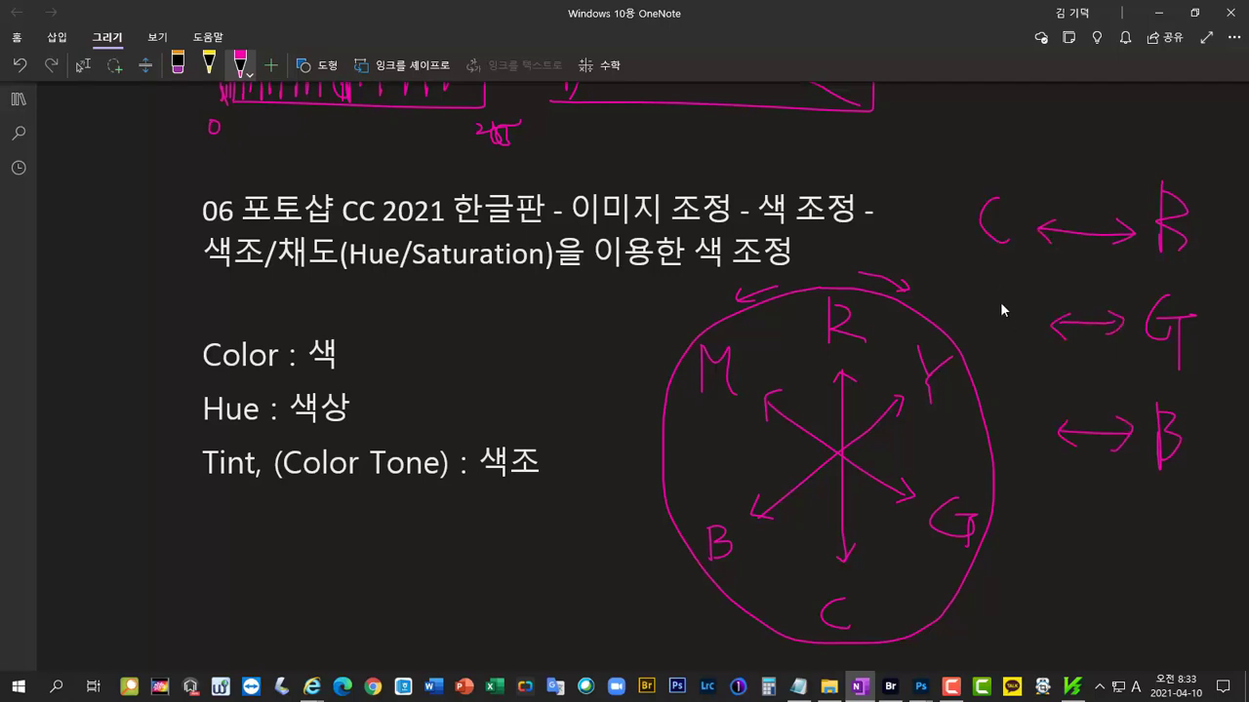
left_click_drag(991, 303, 1020, 342)
mouse_move(1005, 400)
left_mouse_down()
mouse_move(1023, 425)
mouse_move(1028, 469)
mouse_move(1134, 509)
mouse_move(1241, 509)
left_mouse_up()
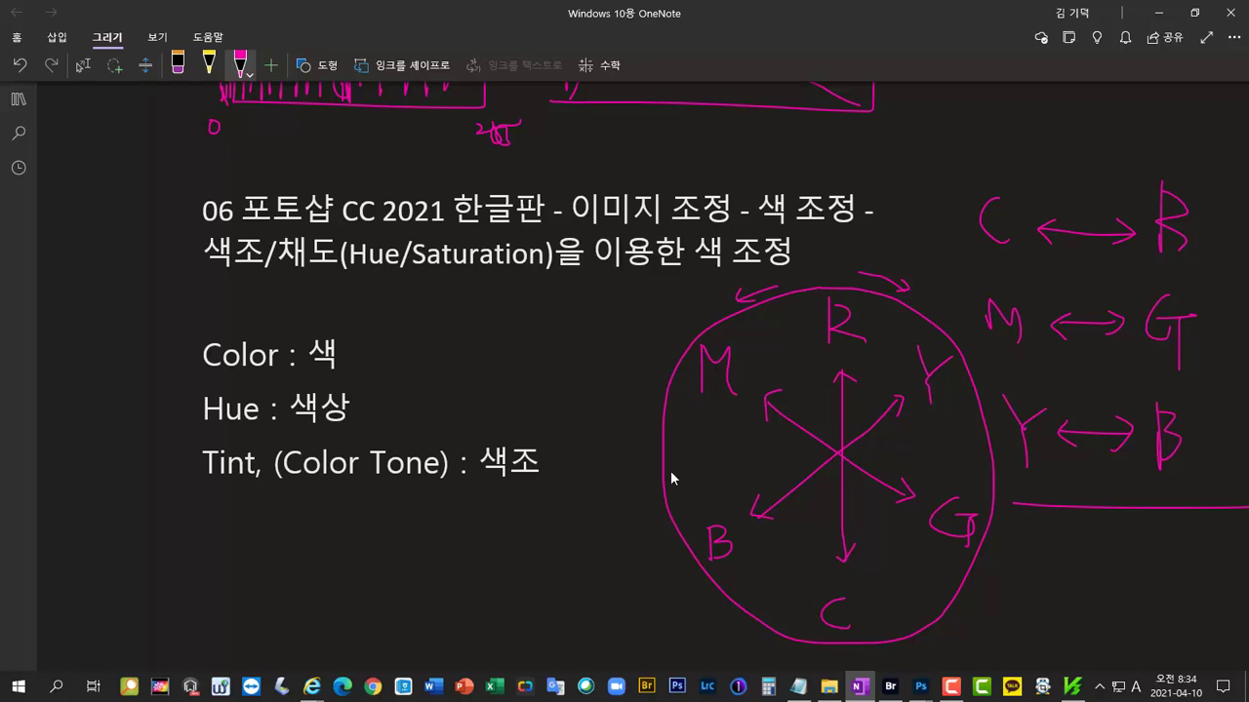
Step: Underline 색조/채도, circle Hue in the heading and underline the Color entry, and switch back to Photoshop
mouse_move(204, 269)
left_mouse_down()
mouse_move(386, 287)
mouse_move(401, 263)
mouse_move(392, 237)
mouse_move(362, 237)
mouse_move(359, 283)
left_mouse_up()
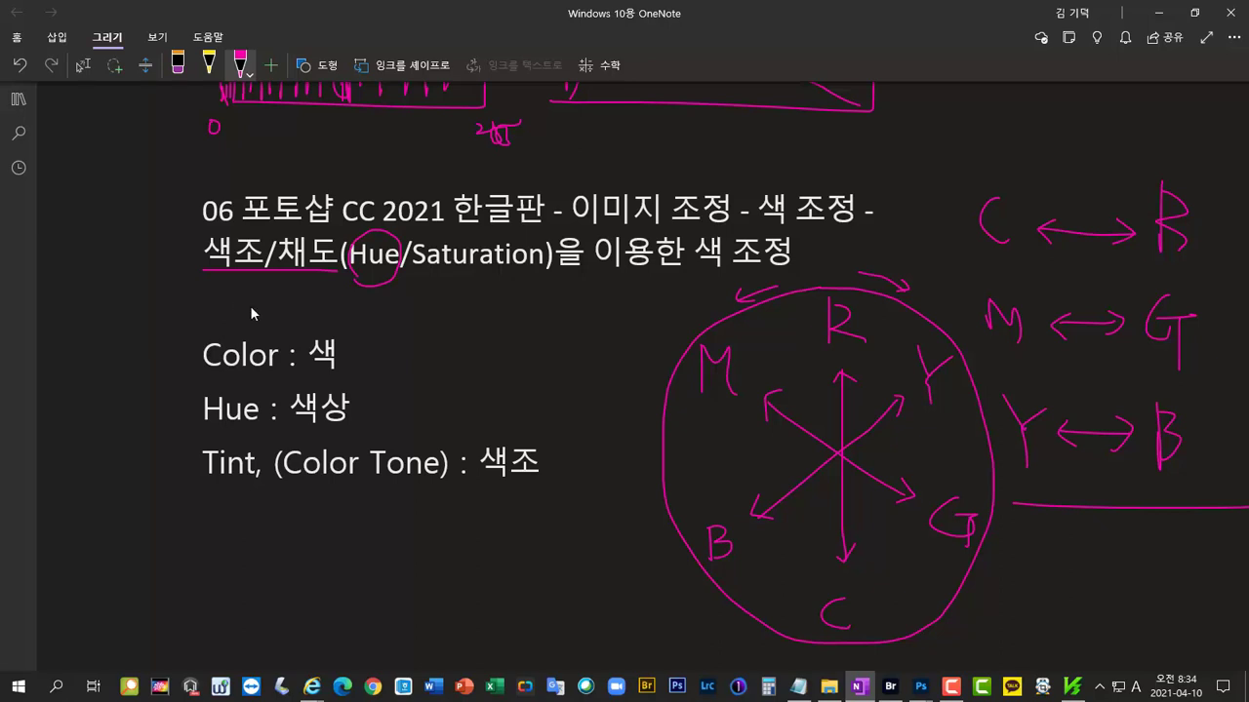
left_click_drag(201, 381, 348, 379)
left_click(920, 687)
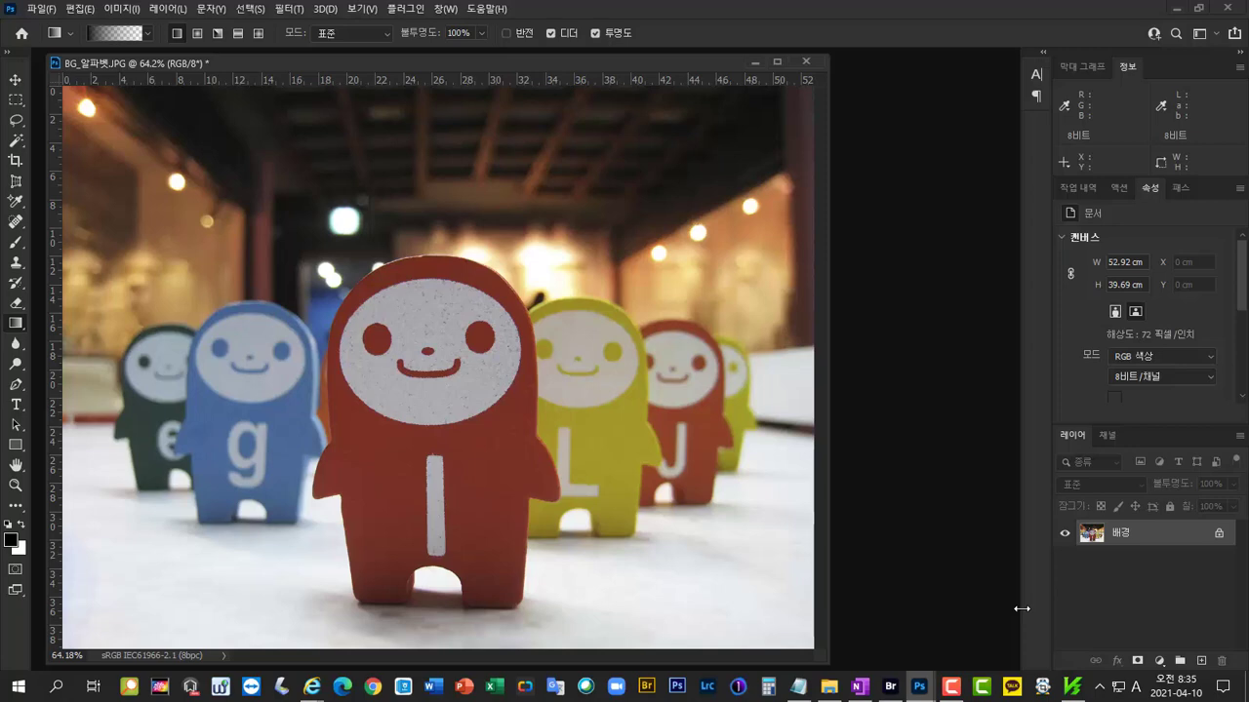
Step: Add a Hue/Saturation (색조/채도) adjustment layer and set the master hue to +97
left_click(1160, 661)
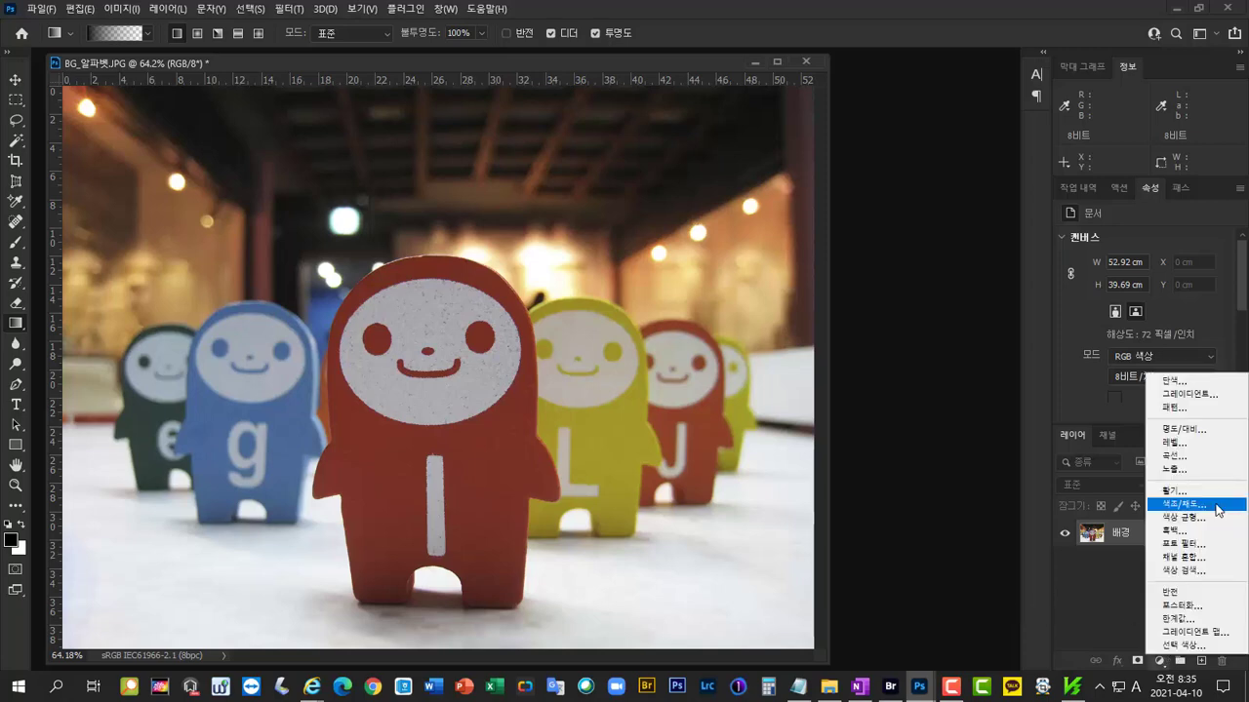
left_click(1183, 504)
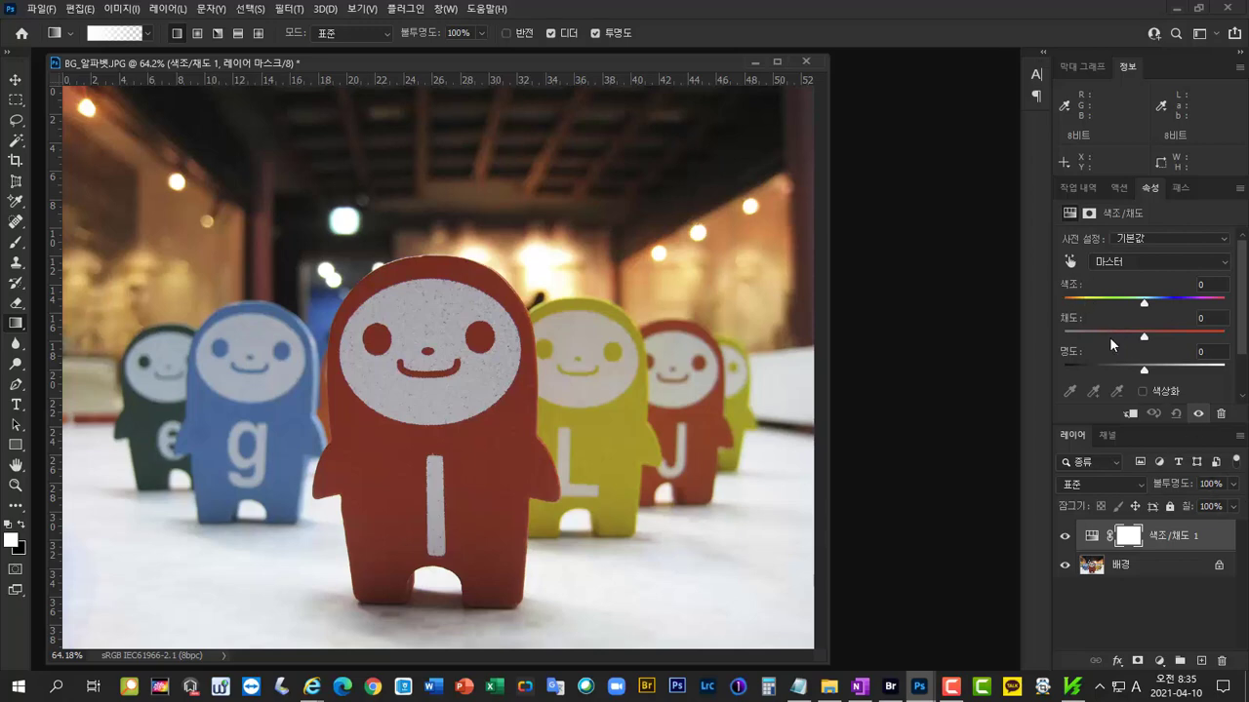
left_click_drag(1144, 304, 1199, 306)
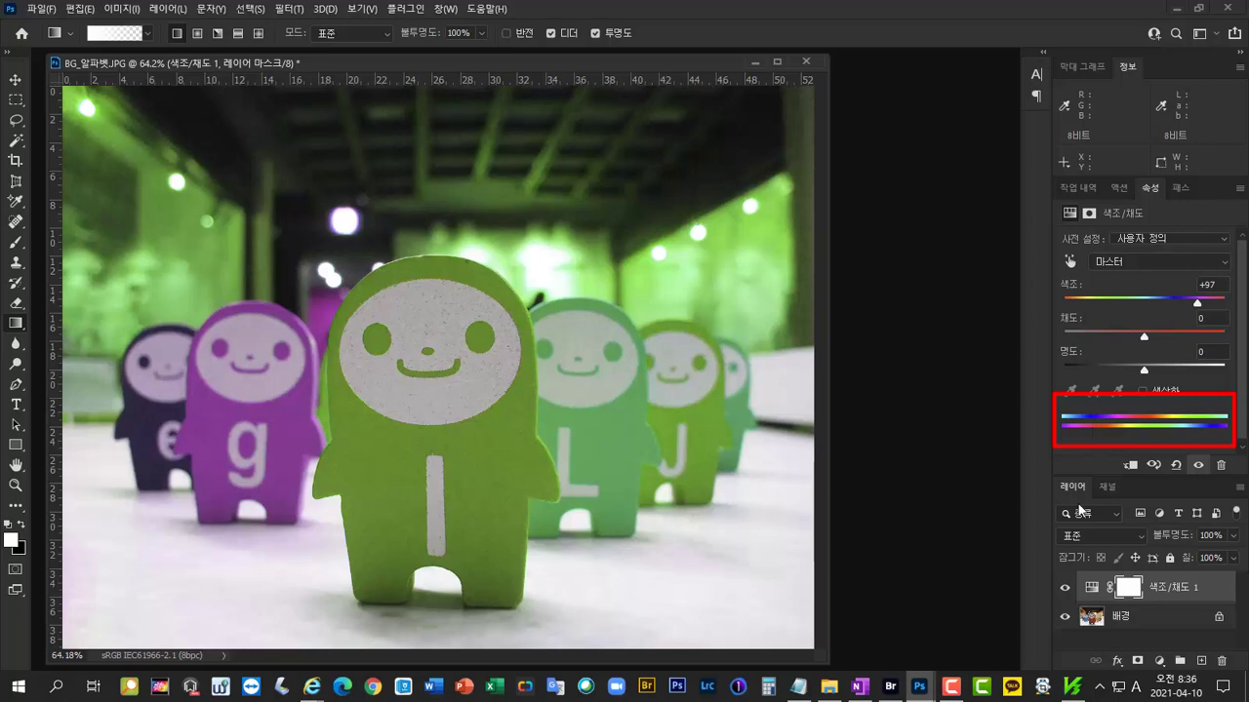
Step: Compare the image with and without the Hue/Saturation adjustment layer, and delete that layer
left_click(1064, 588)
mouse_move(666, 410)
left_mouse_down()
mouse_move(496, 447)
mouse_move(481, 463)
mouse_move(564, 476)
left_mouse_up()
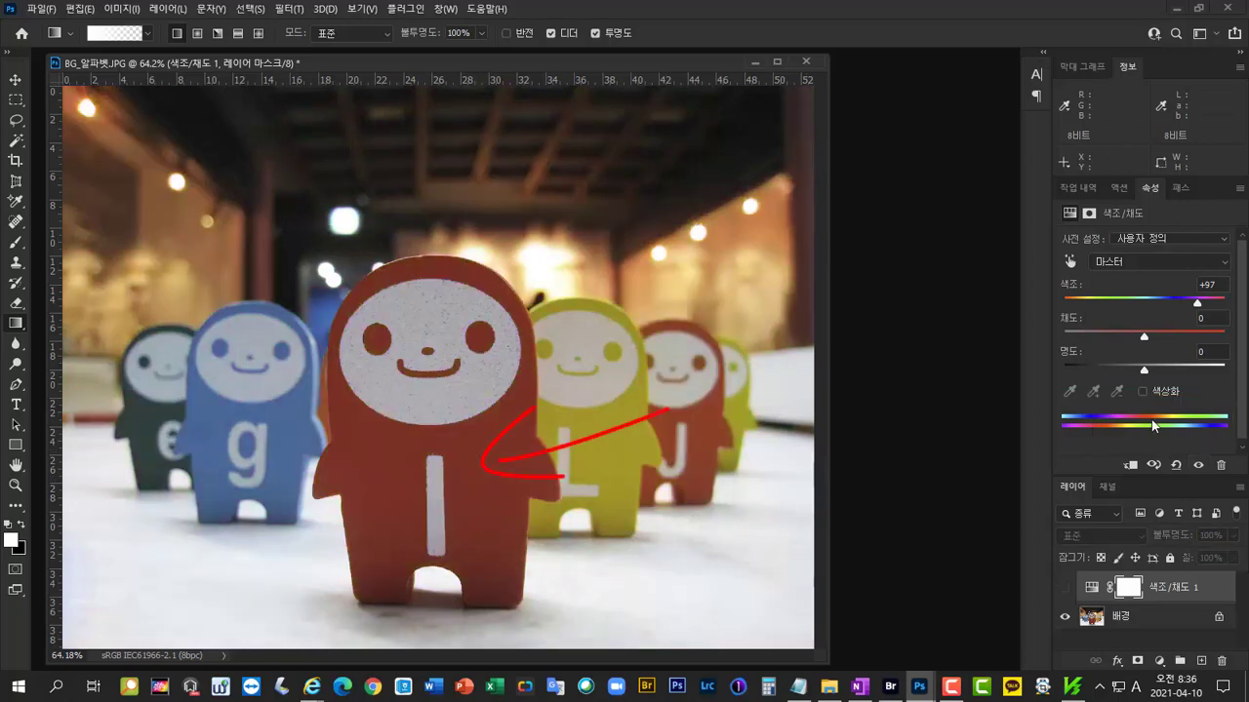
left_click(1066, 589)
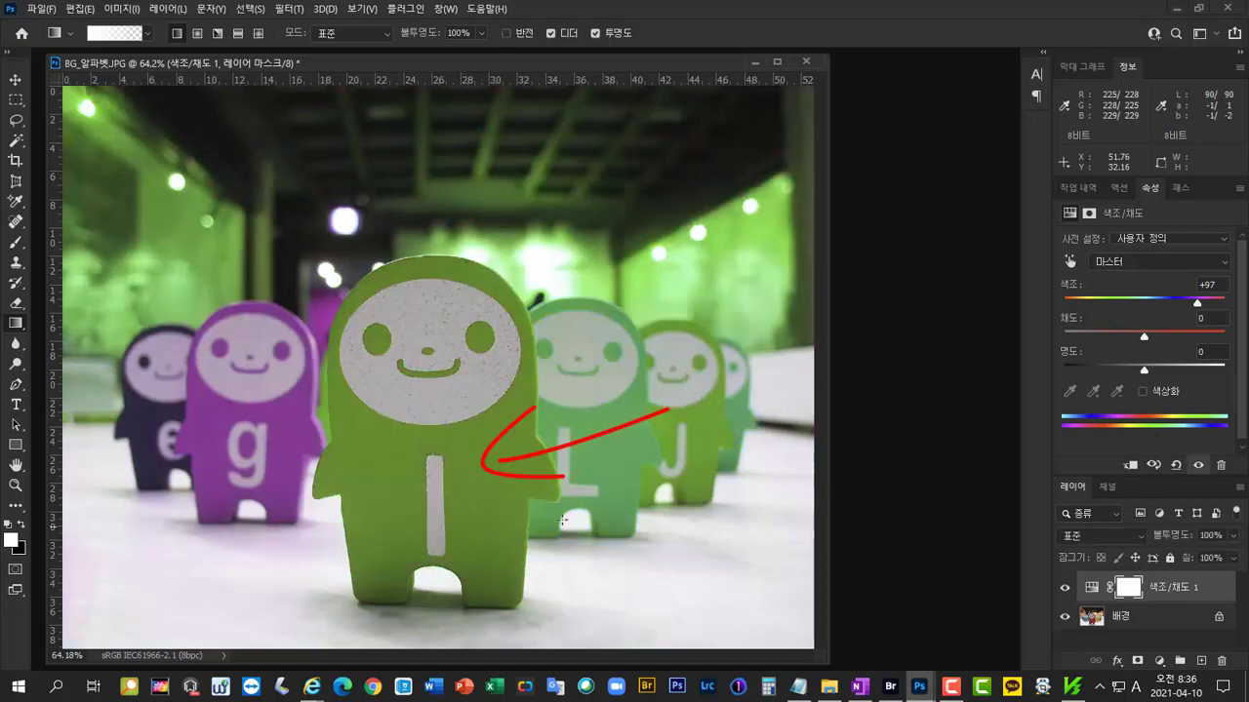
left_click(1065, 589)
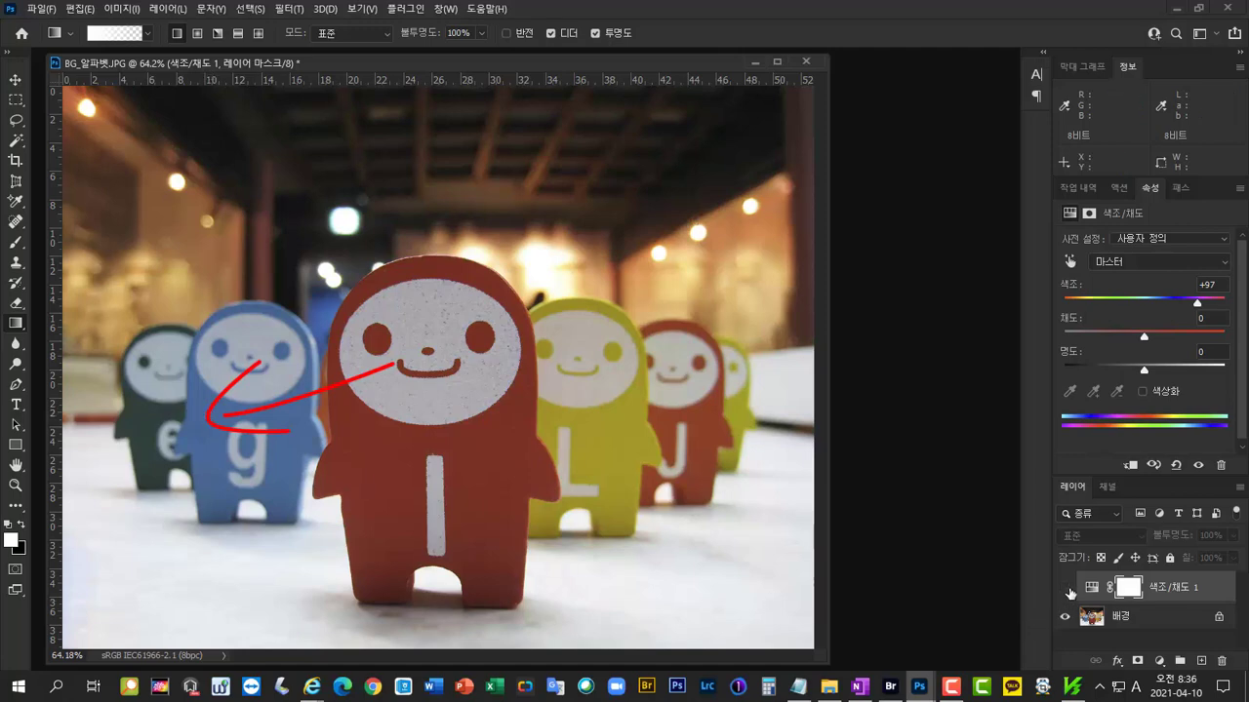
left_click(1065, 589)
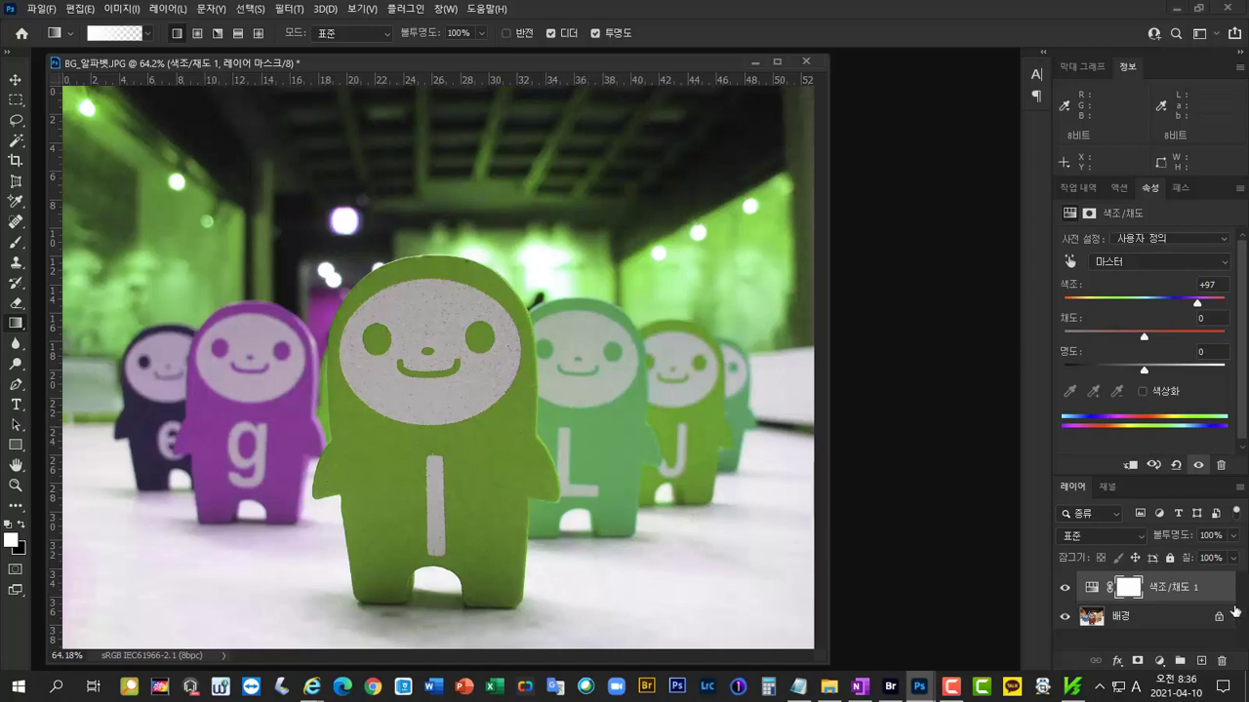
left_click_drag(1213, 596, 1221, 661)
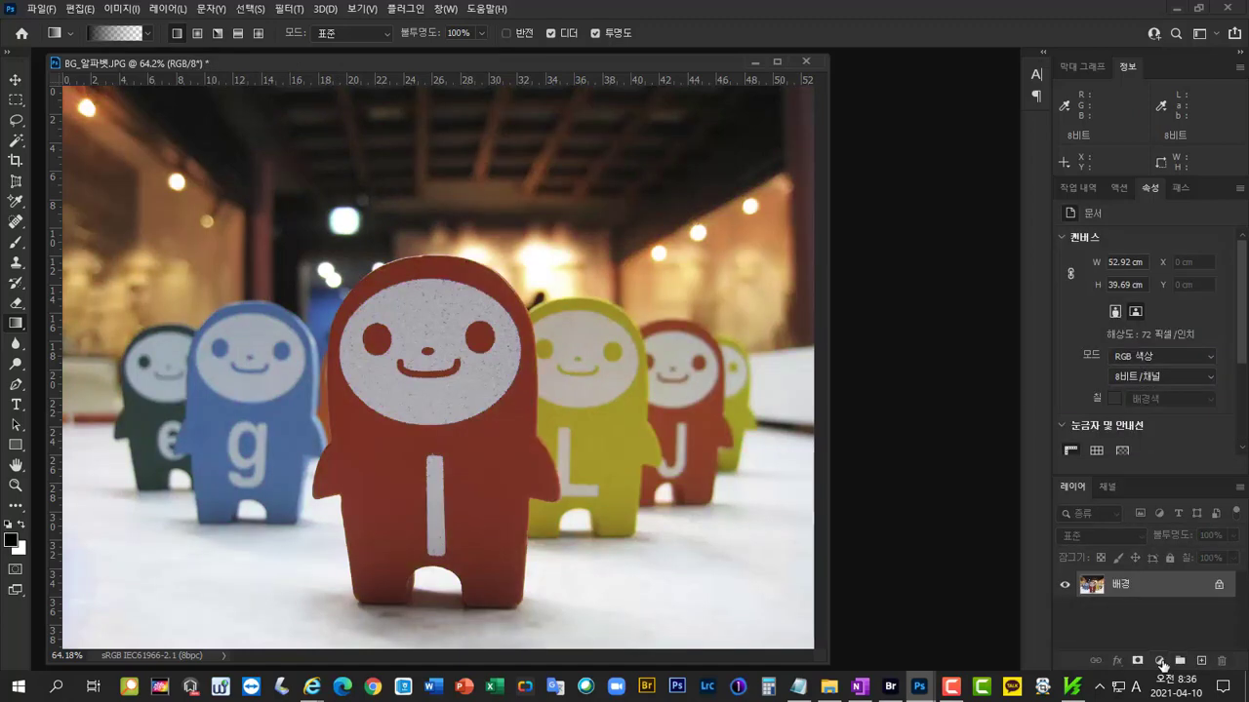
Step: Add a new Hue/Saturation adjustment layer and target the Reds range (빨강 계열) by sampling the front figure's body
left_click(1162, 660)
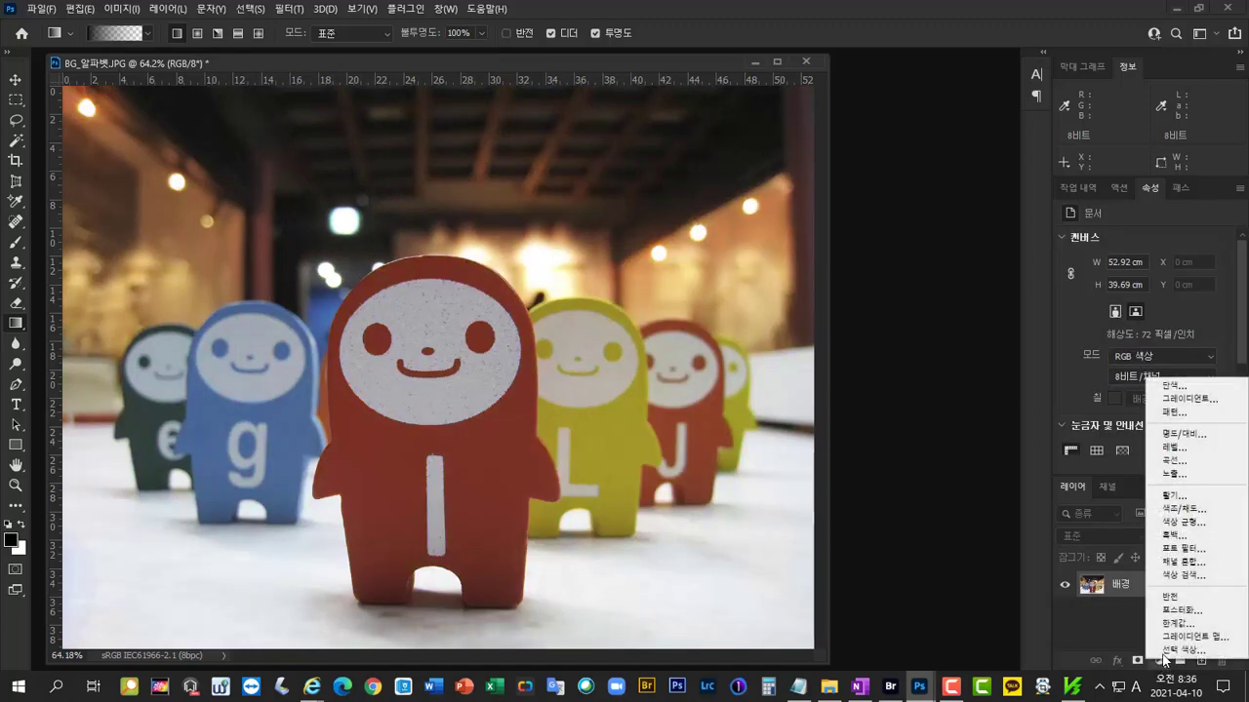
left_click(1218, 510)
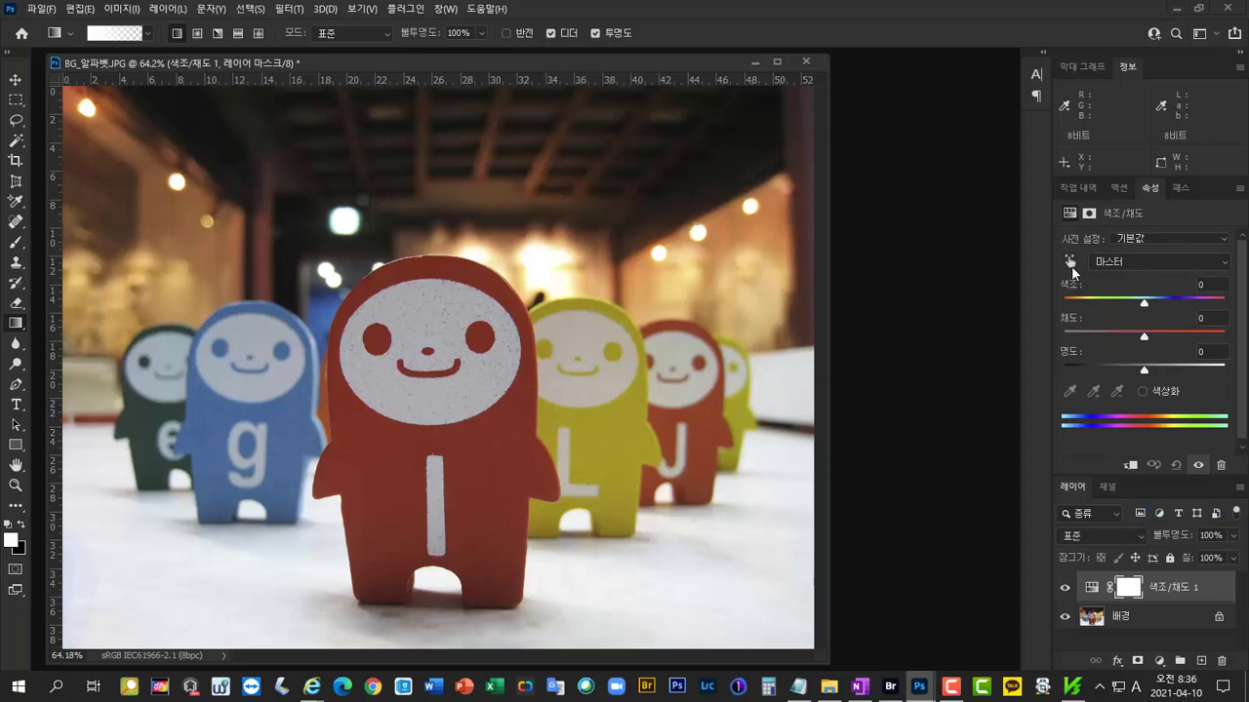
left_click(1071, 265)
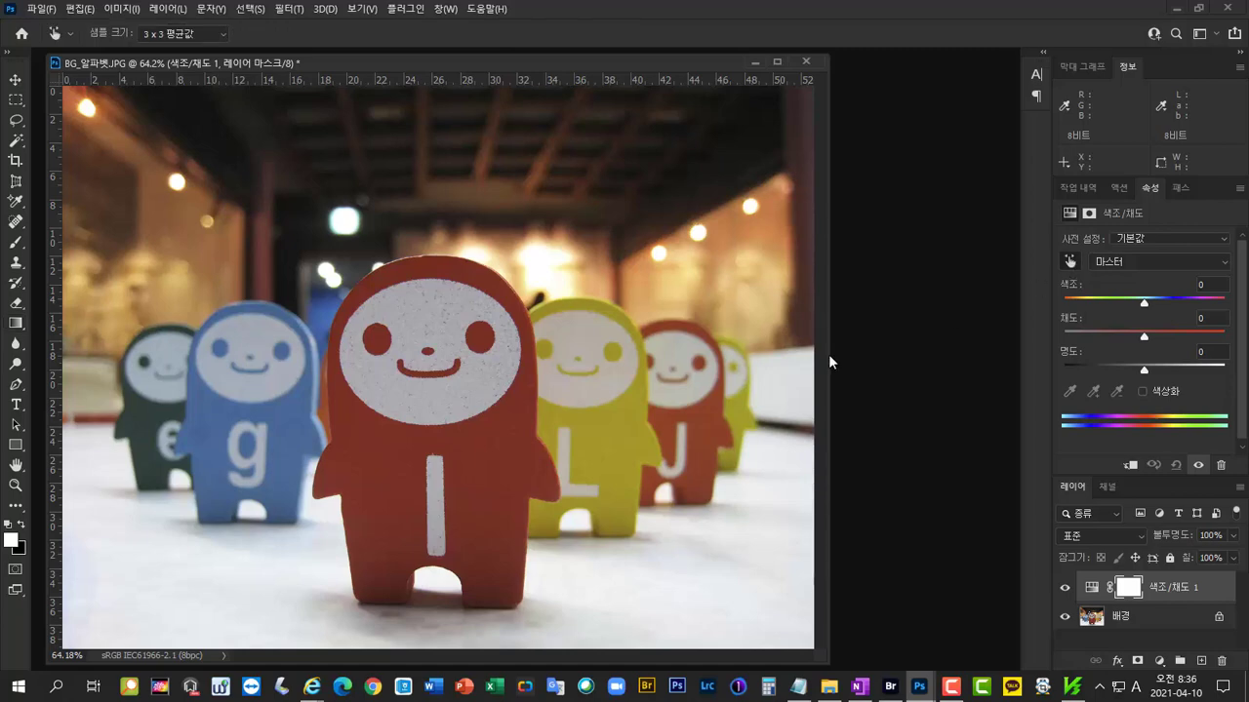
left_click(490, 441)
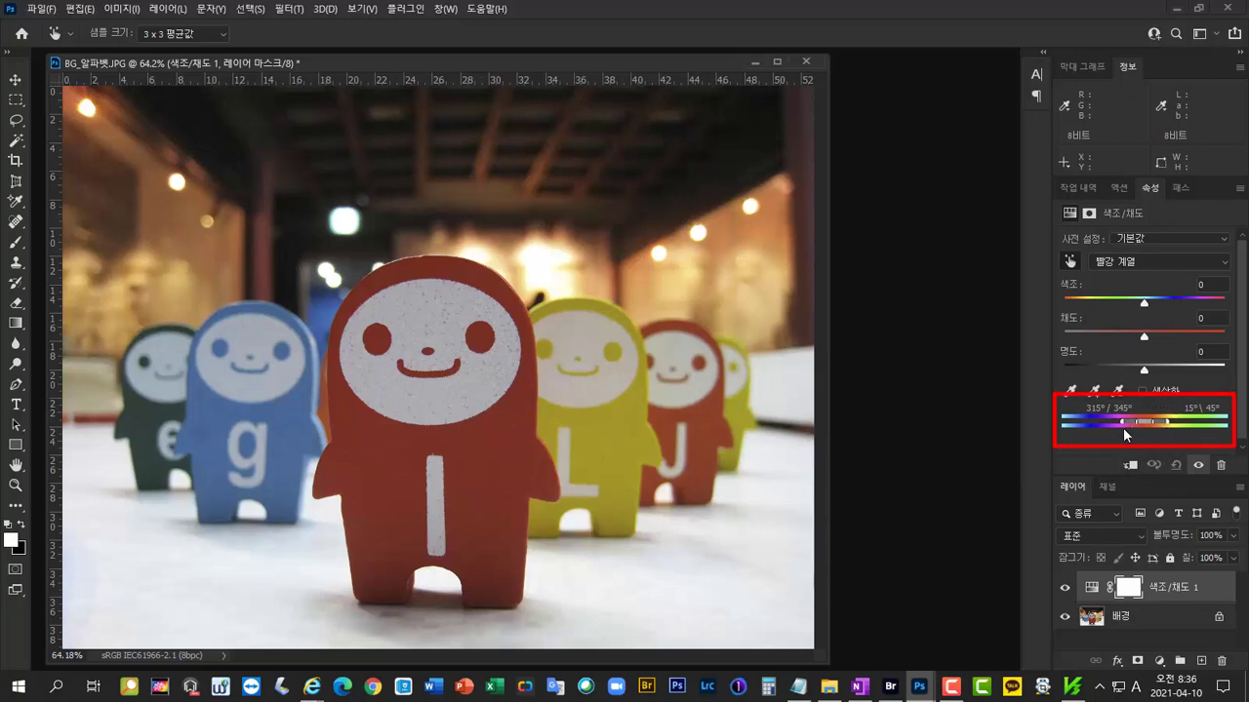
Step: Shift the Reds hue to -109 and delete the Hue/Saturation adjustment layer
mouse_move(1145, 304)
left_mouse_down()
mouse_move(1160, 305)
mouse_move(1098, 308)
mouse_move(1148, 301)
mouse_move(1123, 300)
mouse_move(1134, 301)
left_mouse_up()
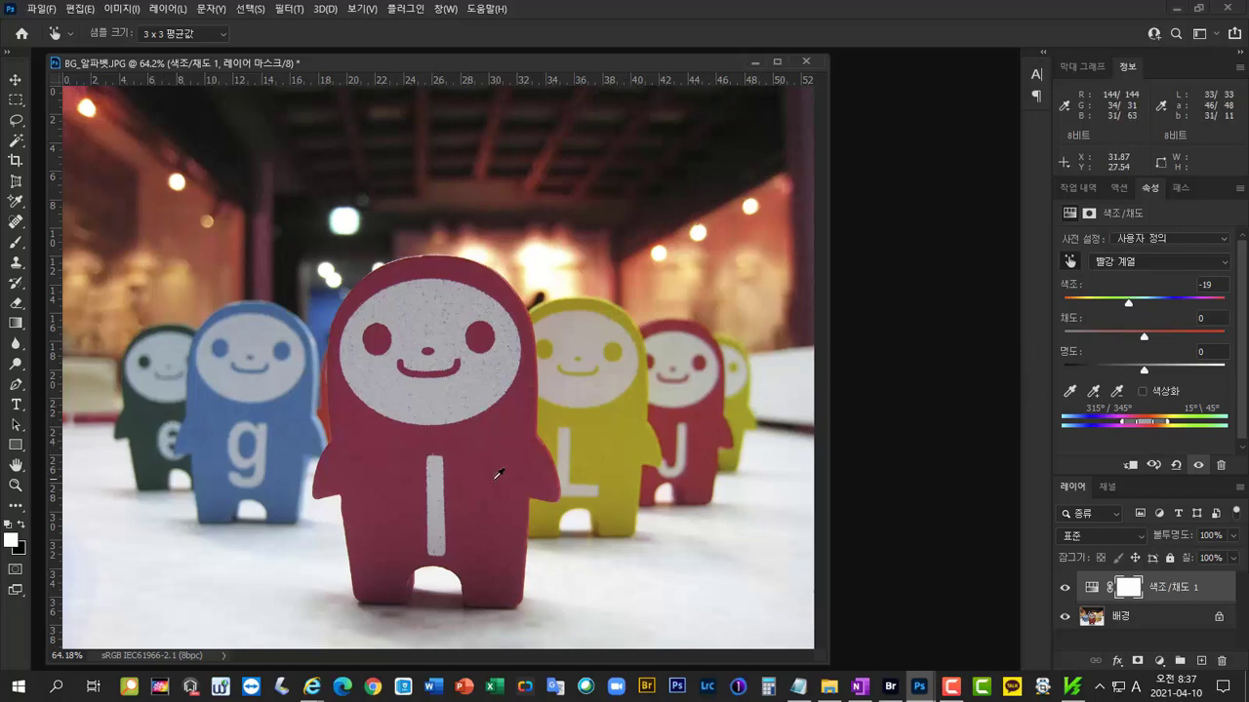
left_click_drag(1130, 304, 1090, 312)
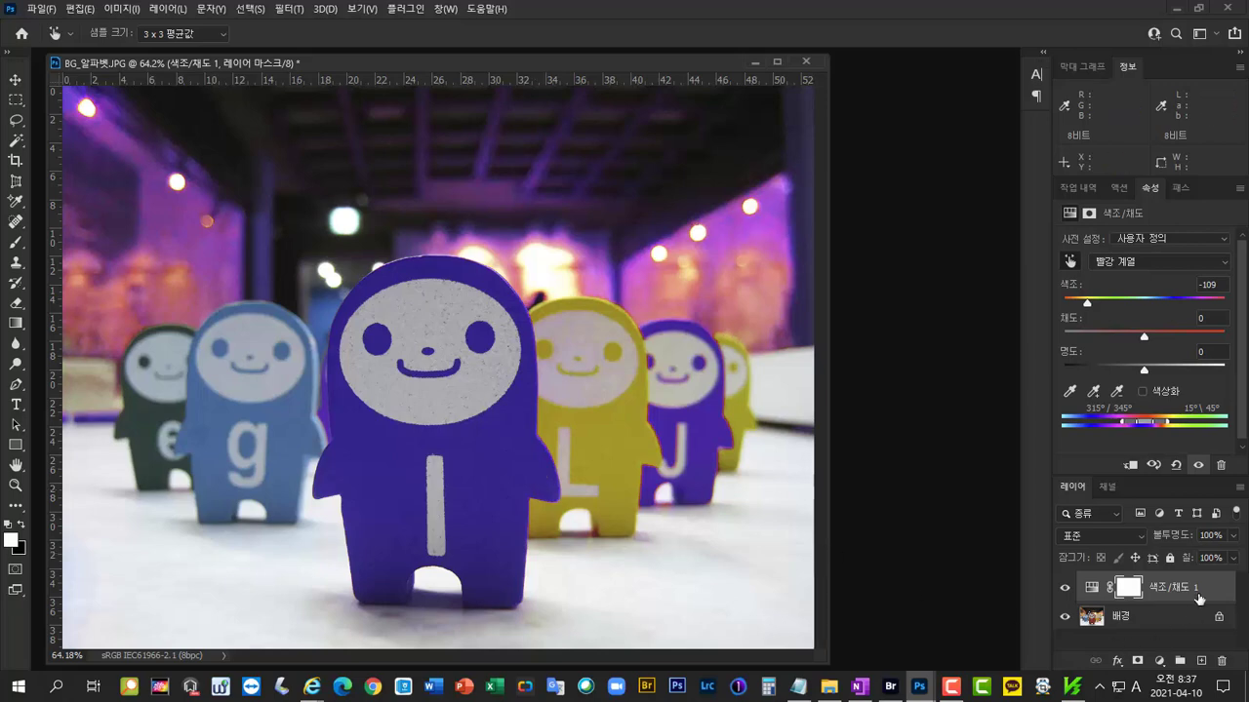
left_click_drag(1222, 661, 1221, 660)
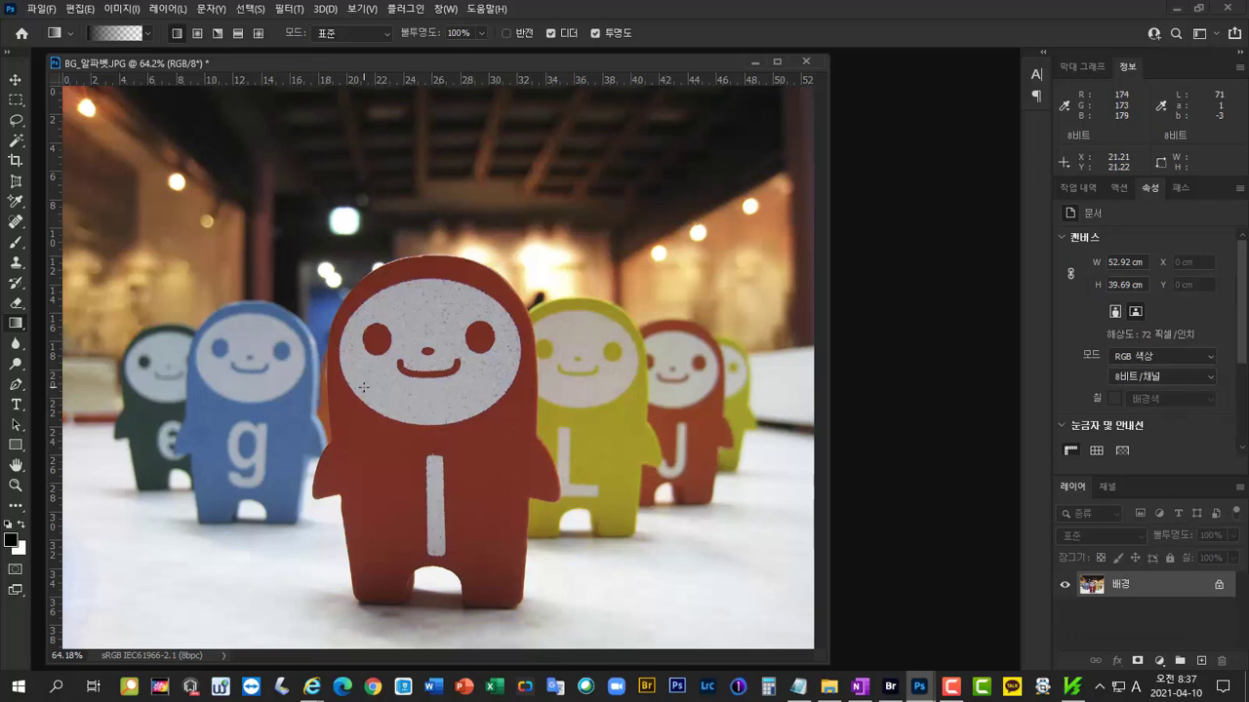
Step: Select the front red figure using the Quick Selection tool with a reduced brush size
left_click(19, 144)
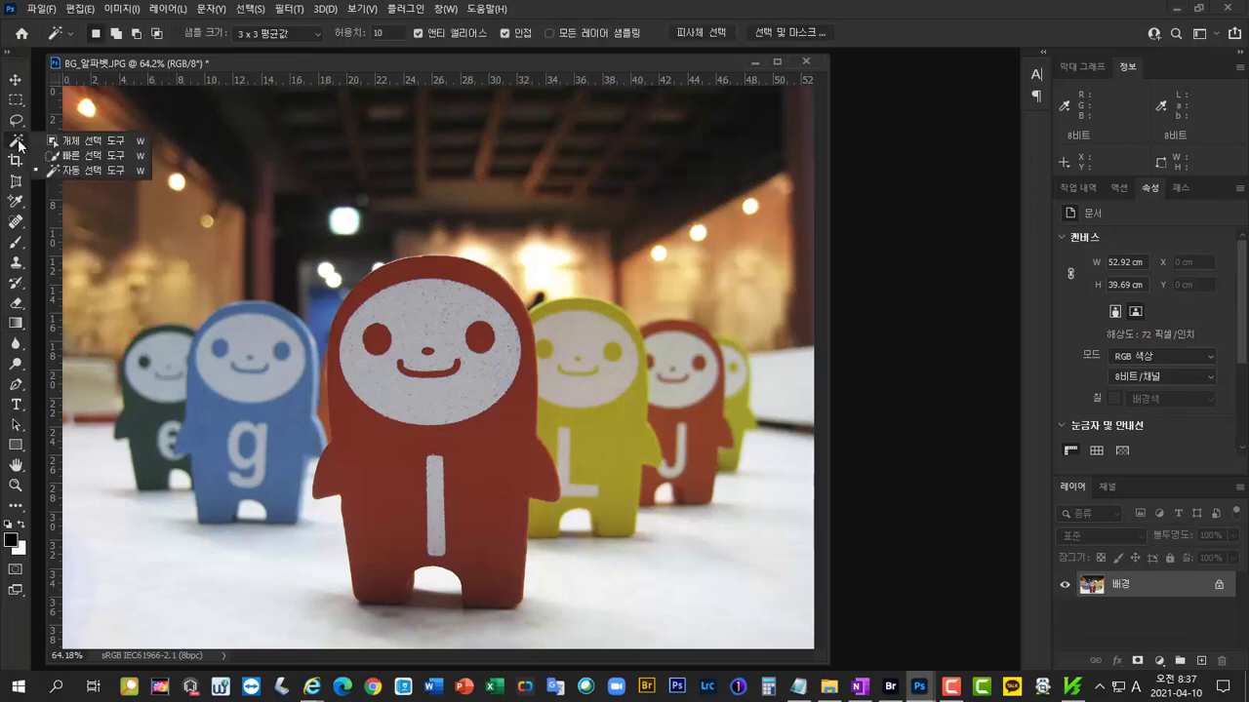
left_click(115, 159)
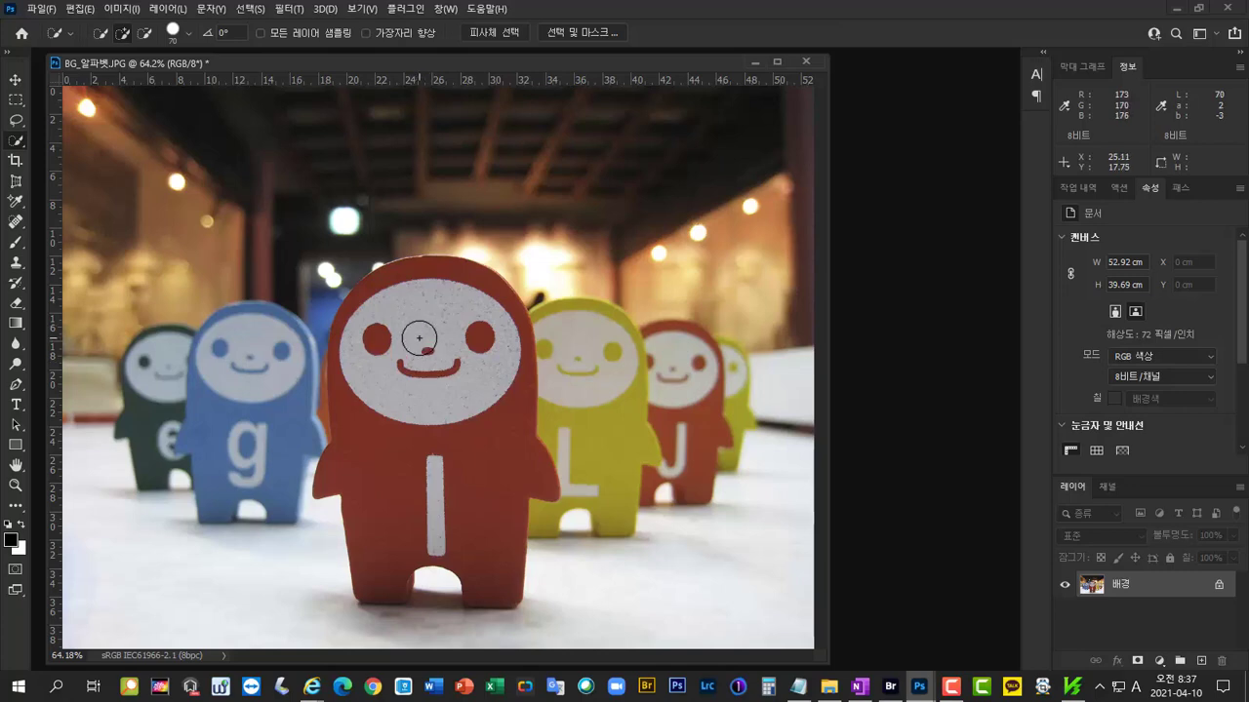
key("bracketleft")
key("bracketleft")
mouse_move(427, 272)
left_mouse_down()
mouse_move(392, 299)
mouse_move(352, 373)
mouse_move(364, 470)
mouse_move(410, 439)
mouse_move(474, 430)
mouse_move(515, 611)
mouse_move(489, 597)
mouse_move(448, 523)
mouse_move(429, 452)
mouse_move(443, 526)
mouse_move(357, 445)
left_mouse_up()
Step: Refine the selection with a smaller brush, excluding the background beside the body and between the feet and including the unselected eye
key("bracketleft")
key("bracketleft")
key("bracketleft")
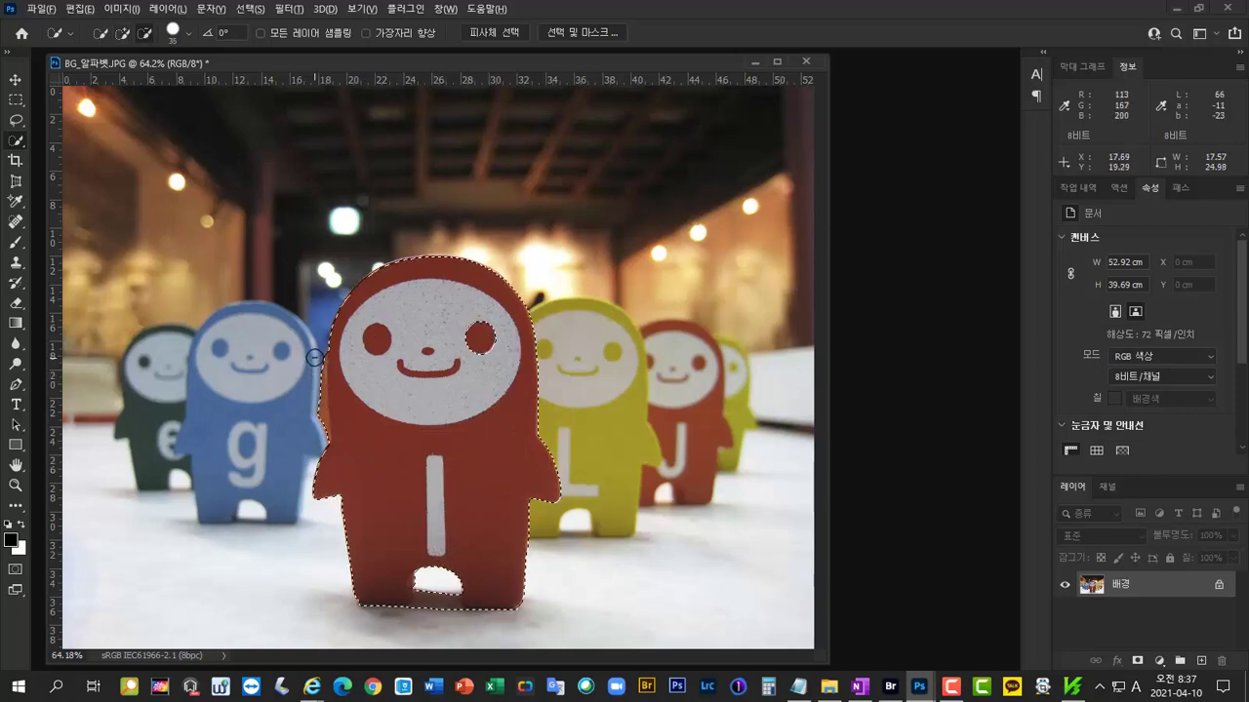
left_click_drag(318, 366, 313, 456)
mouse_move(426, 607)
left_mouse_down()
mouse_move(434, 584)
mouse_move(427, 613)
mouse_move(425, 595)
left_mouse_up()
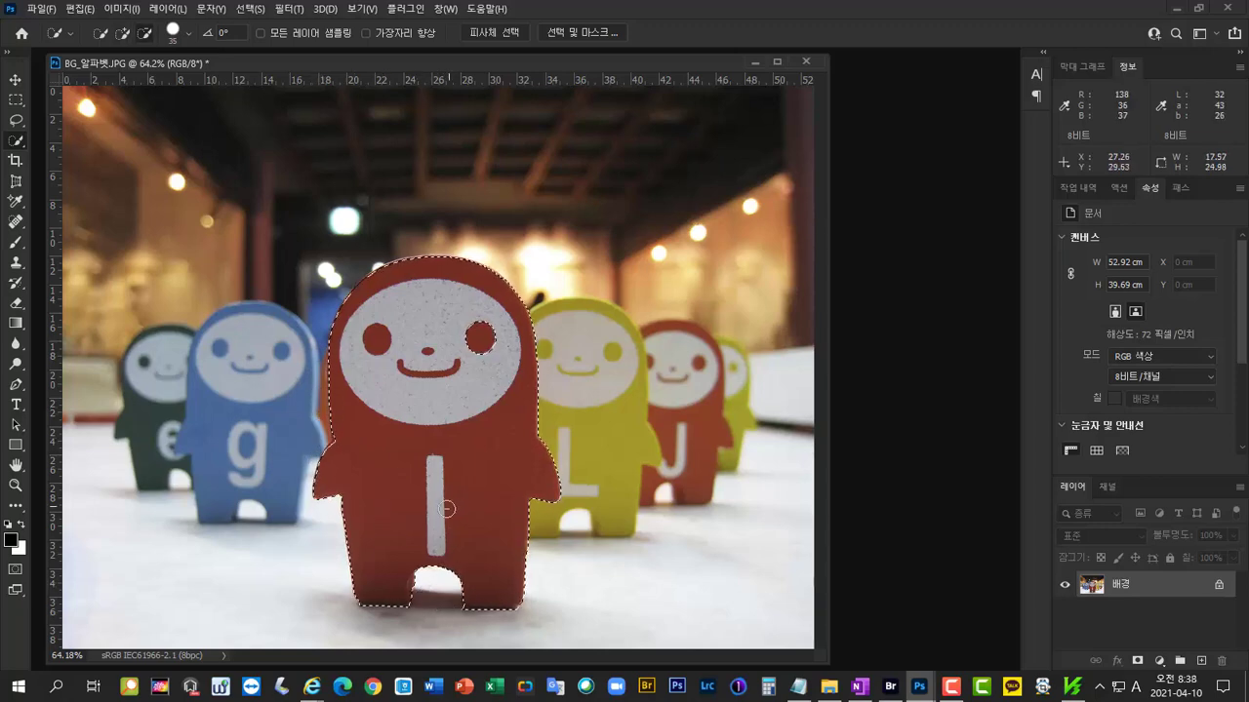
left_click_drag(473, 327, 482, 362)
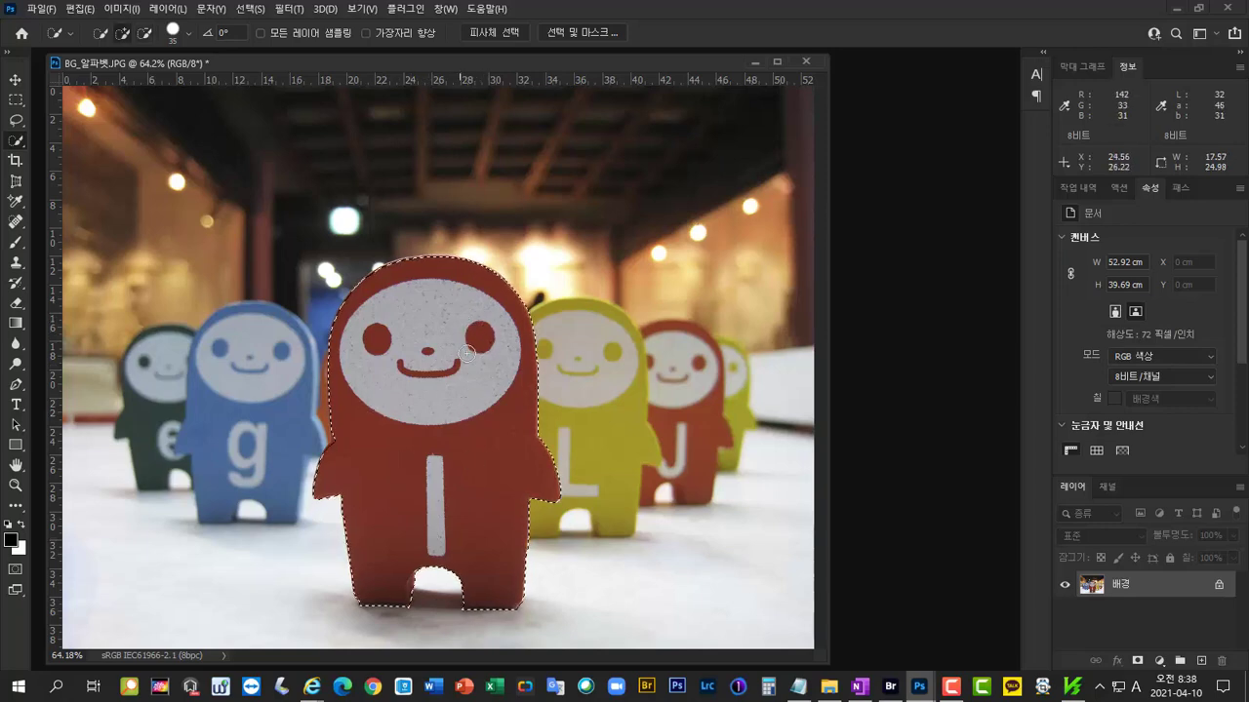
Step: Add a Hue/Saturation (색조/채도) adjustment layer masked to the selected front figure, keeping the Master (마스터) range
left_click(1160, 662)
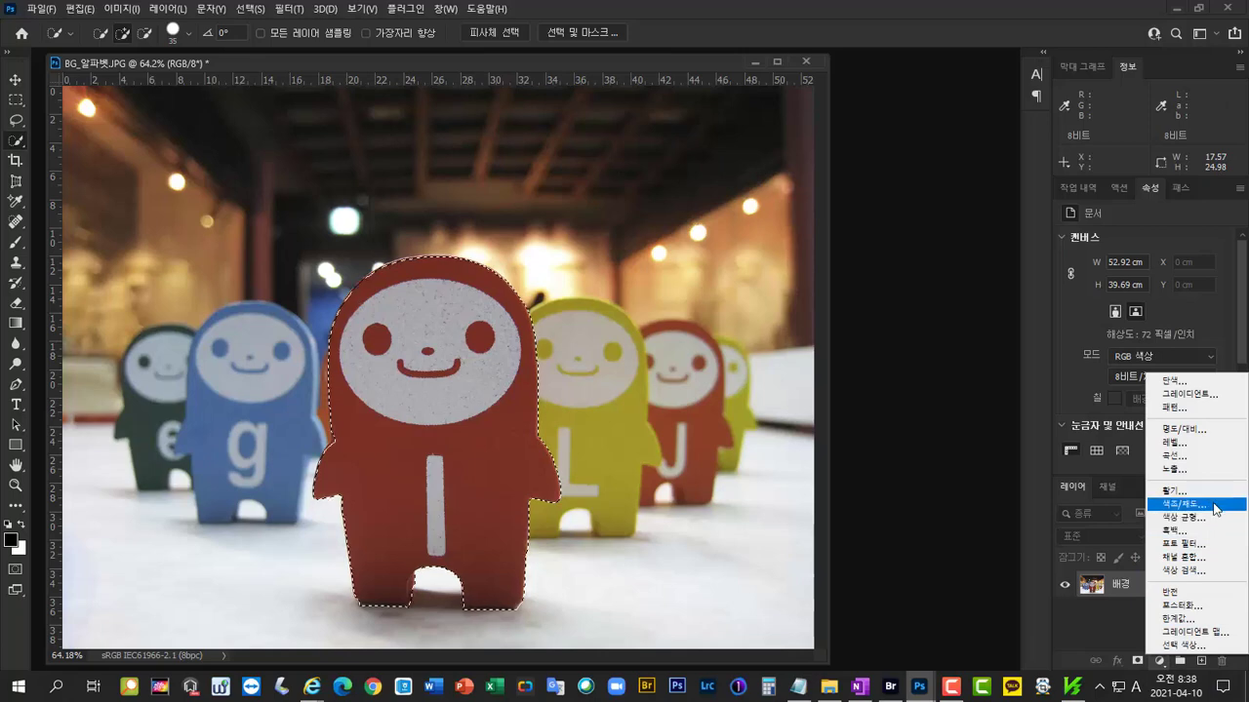
left_click(1215, 508)
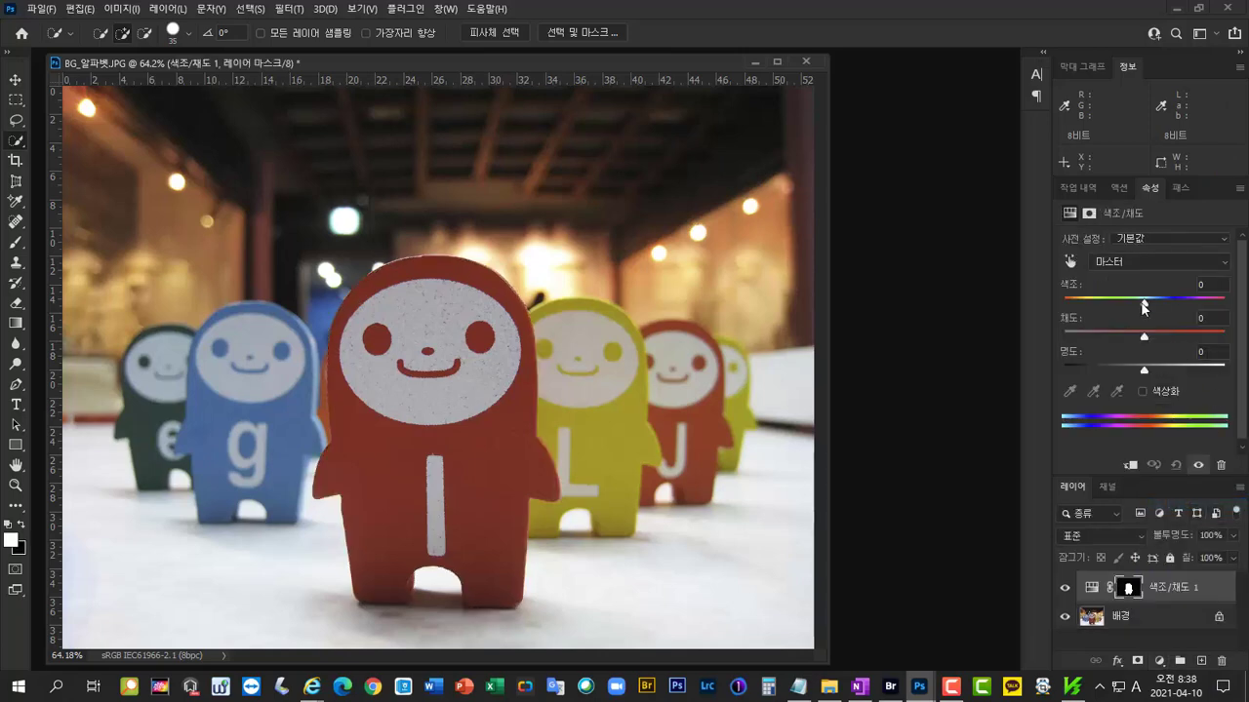
left_click(1072, 263)
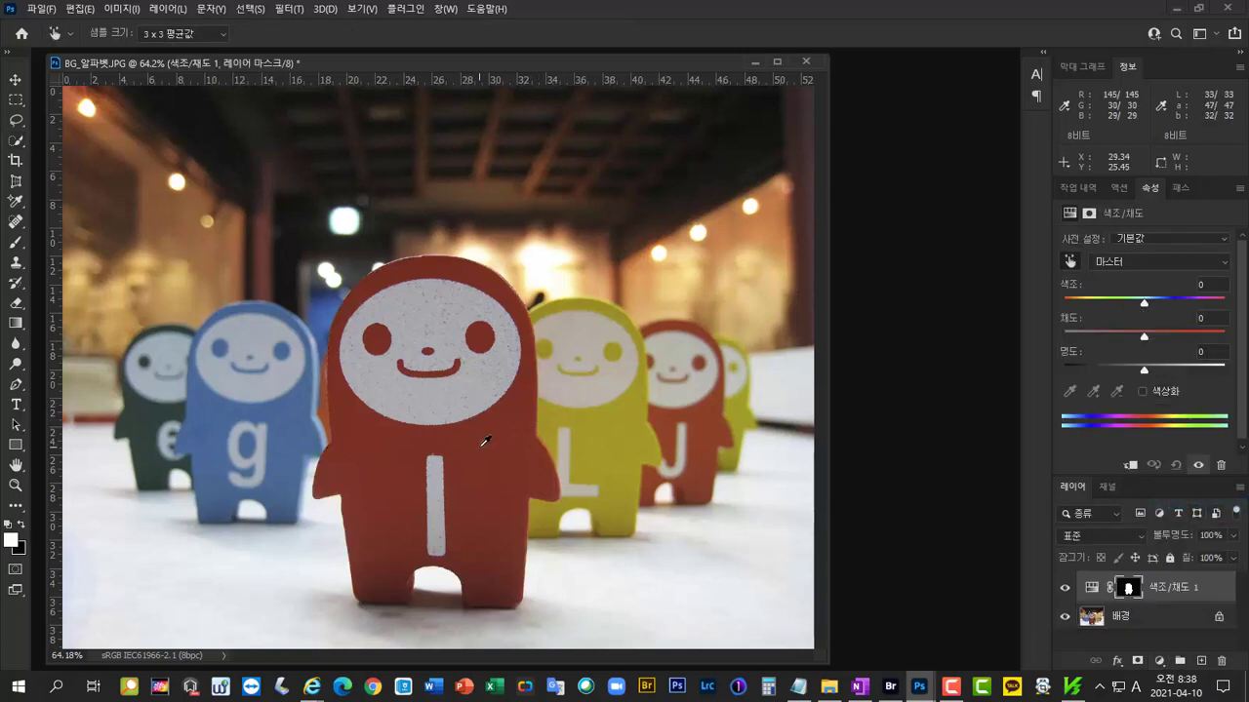
left_click(1071, 263)
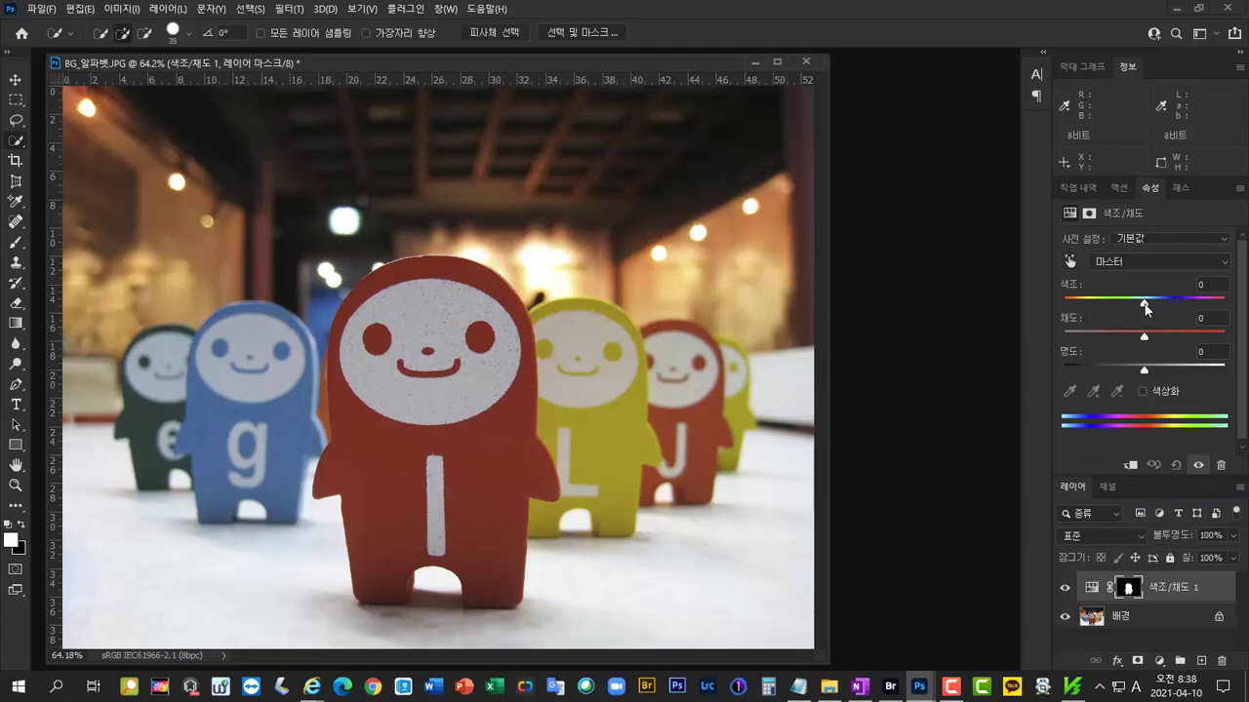
Step: Shift the front figure's hue to -109 in its masked Hue/Saturation adjustment layer
left_click_drag(1145, 308, 1087, 306)
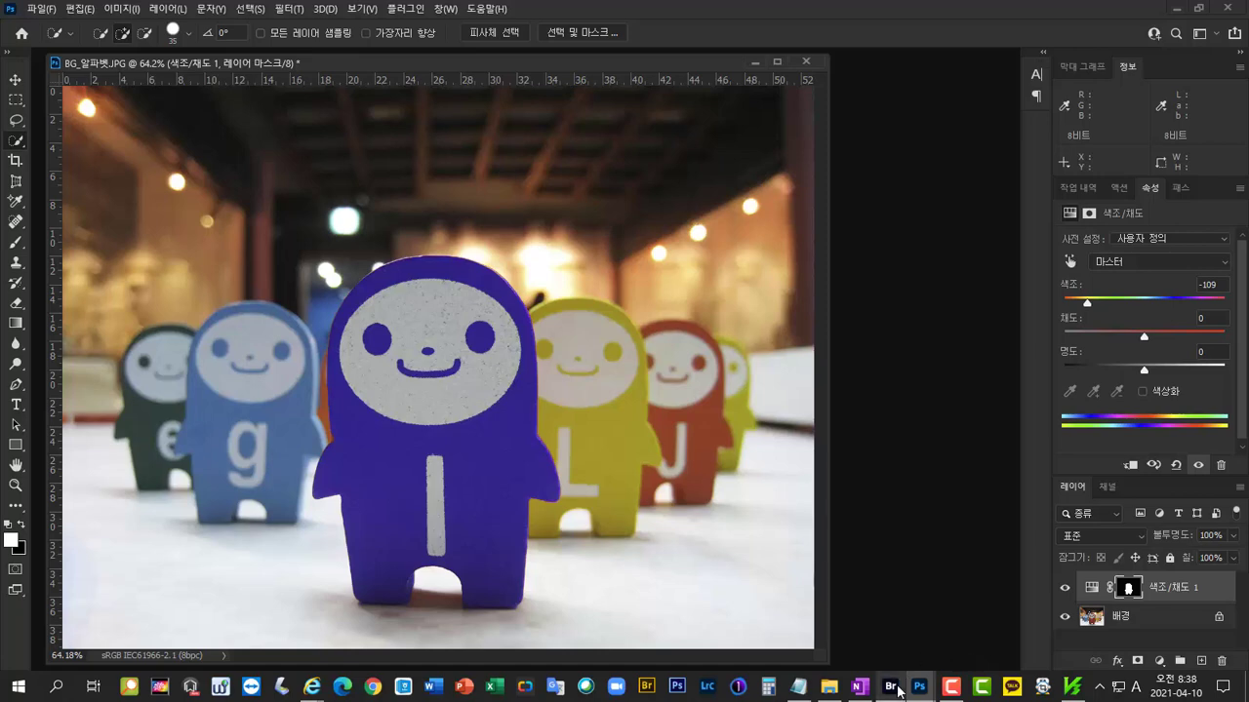
Step: Open 튤립.jpg and select the large front yellow tulip blossom with the Quick Selection tool, cleaning up the selection edge
mouse_move(899, 690)
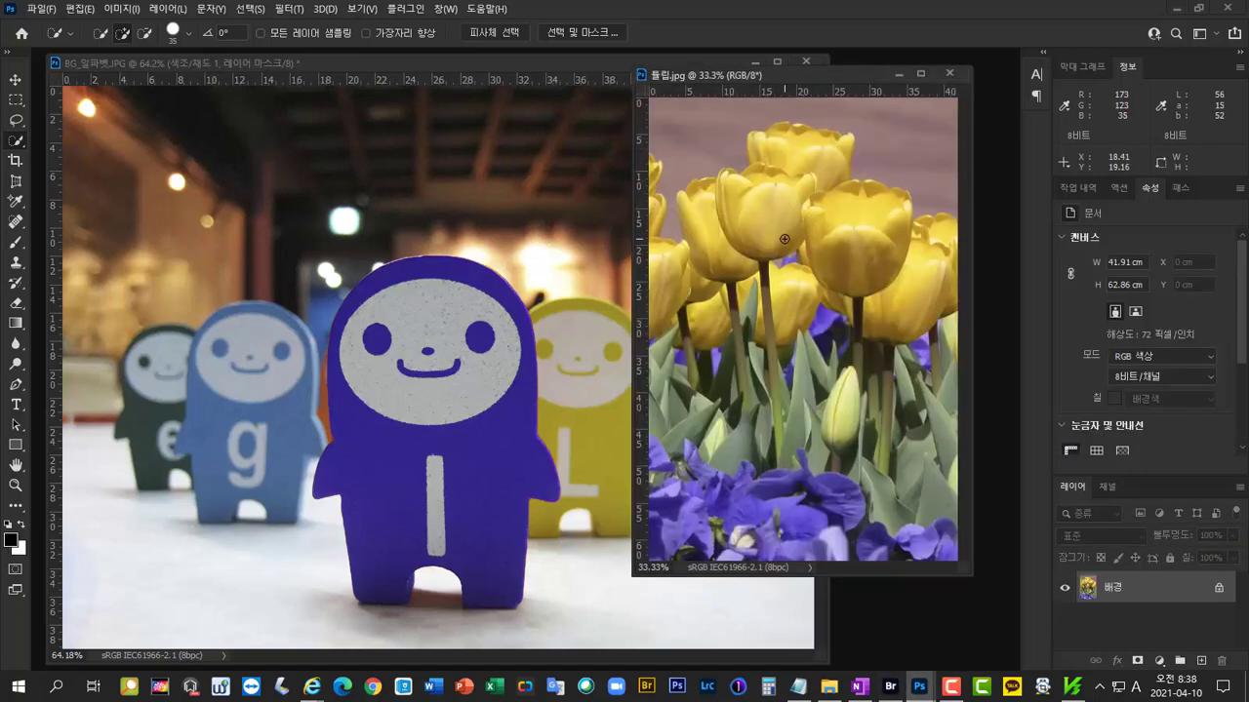
mouse_move(827, 220)
left_mouse_down()
mouse_move(818, 215)
mouse_move(822, 246)
mouse_move(836, 255)
mouse_move(875, 189)
mouse_move(851, 192)
left_mouse_up()
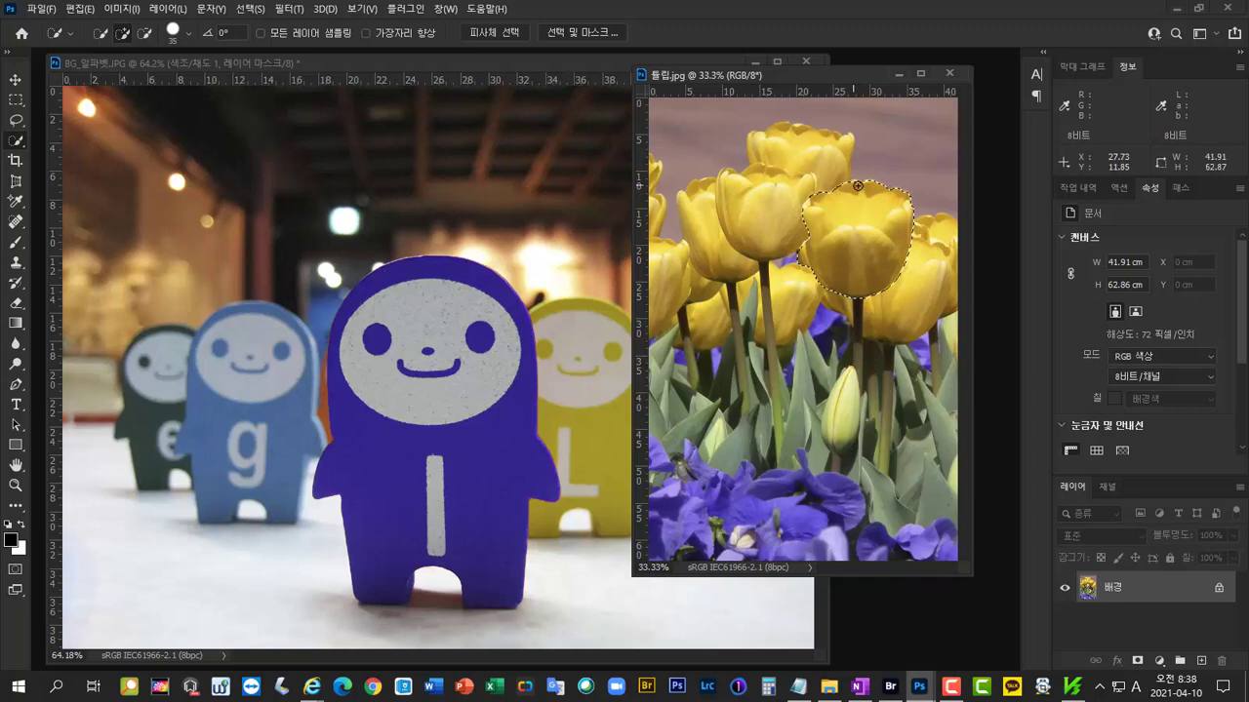
key("alt")
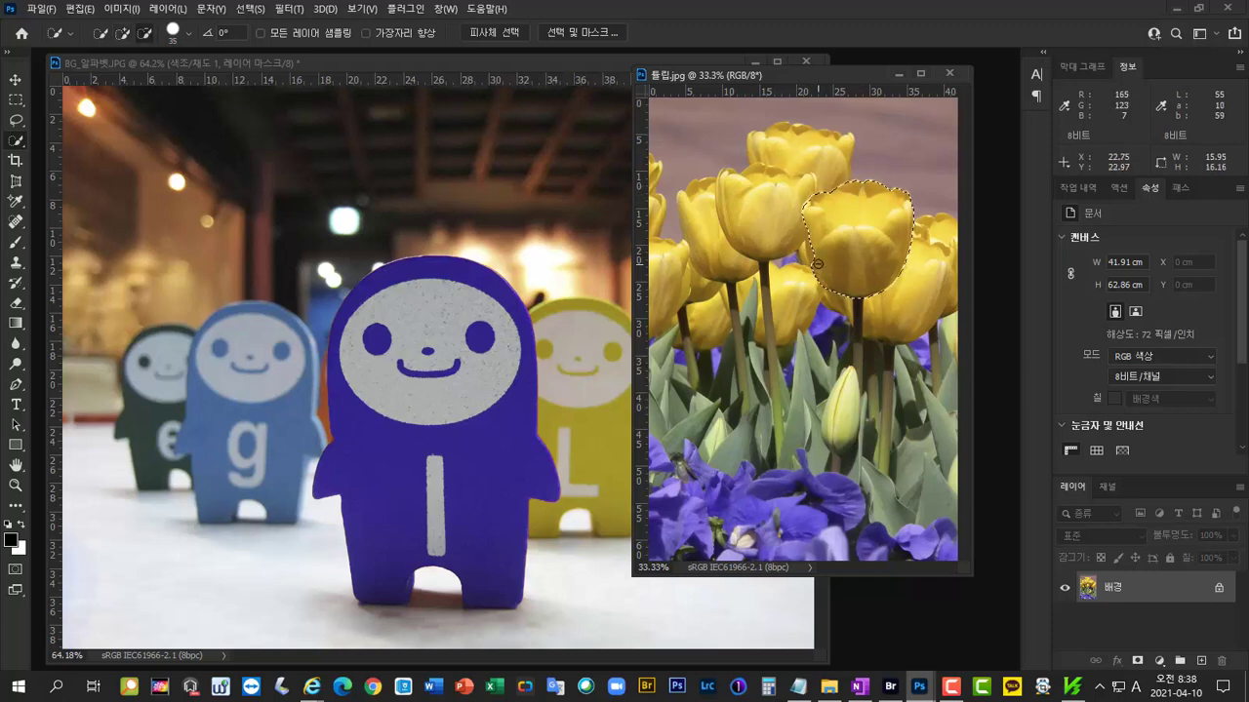
left_click(815, 244)
left_click_drag(811, 235, 811, 230)
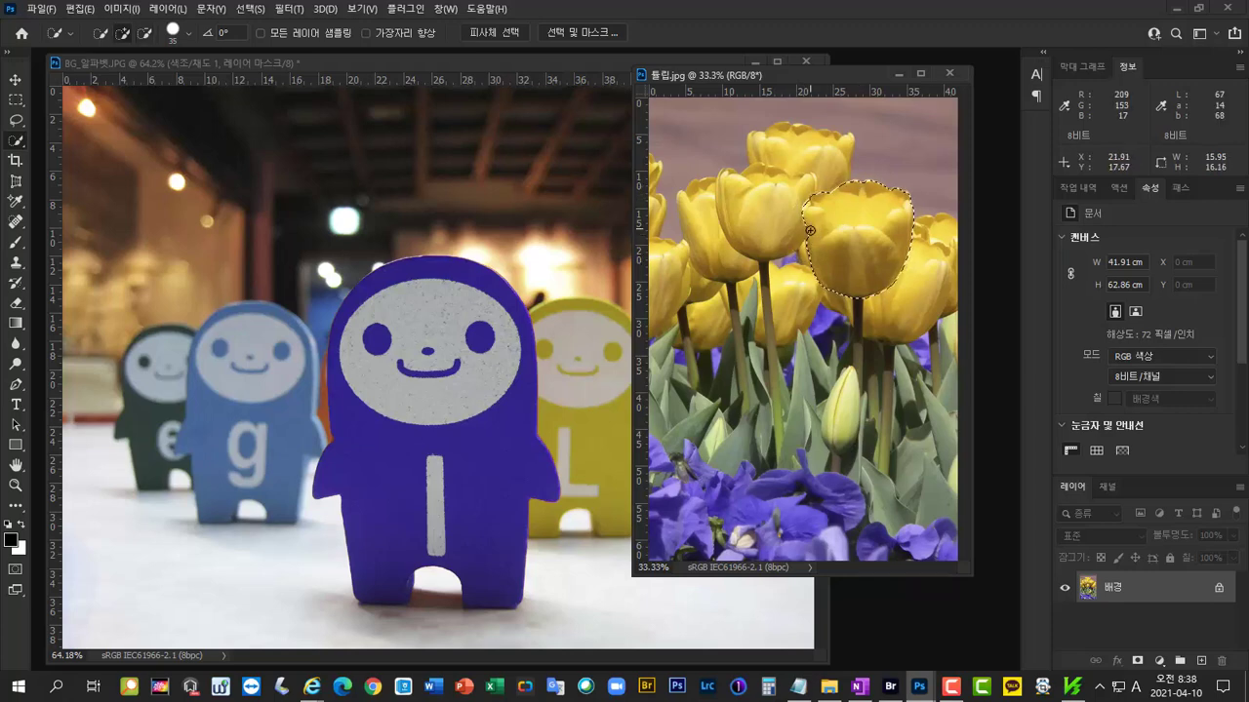
Step: Add a Hue/Saturation (색조/채도) adjustment layer masked to the selected tulip and set its hue to -142
left_click(1160, 661)
left_click(1208, 509)
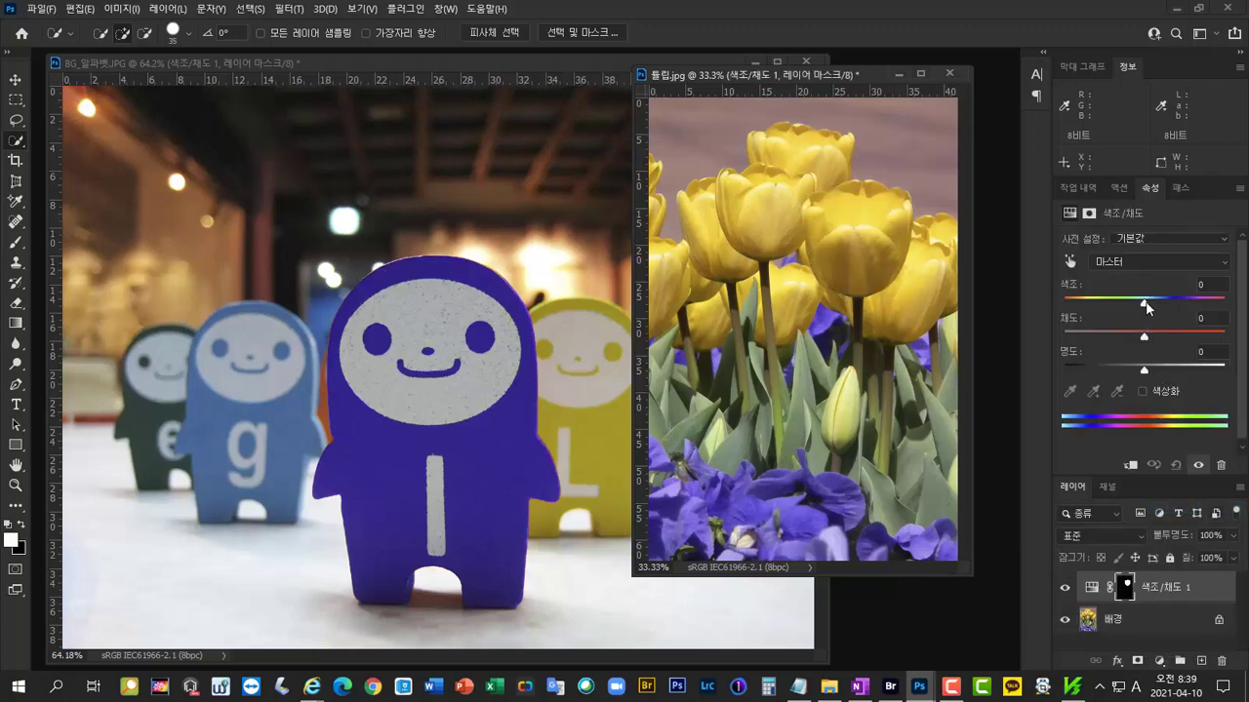
left_click_drag(1146, 304, 1086, 305)
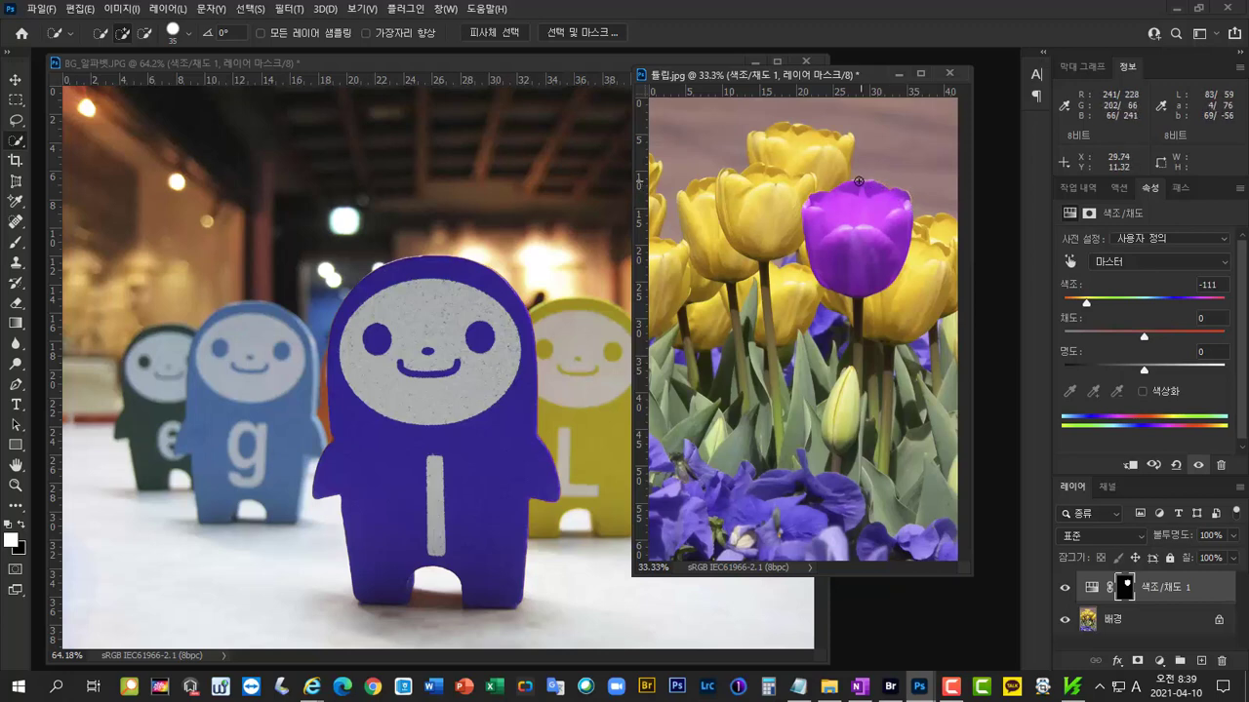
left_click_drag(1086, 305, 1077, 308)
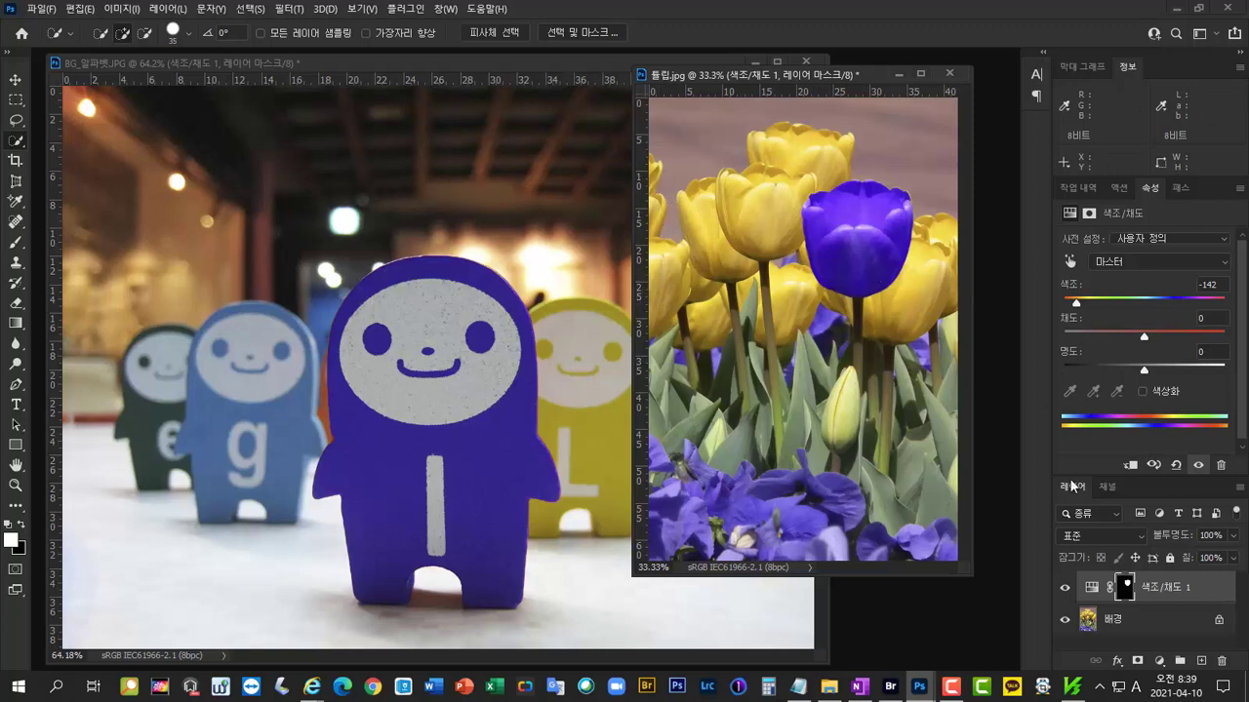
Step: Hide the tulip's masked adjustment and add an unmasked Hue/Saturation layer with hue -142 over the whole image
left_click(1065, 590)
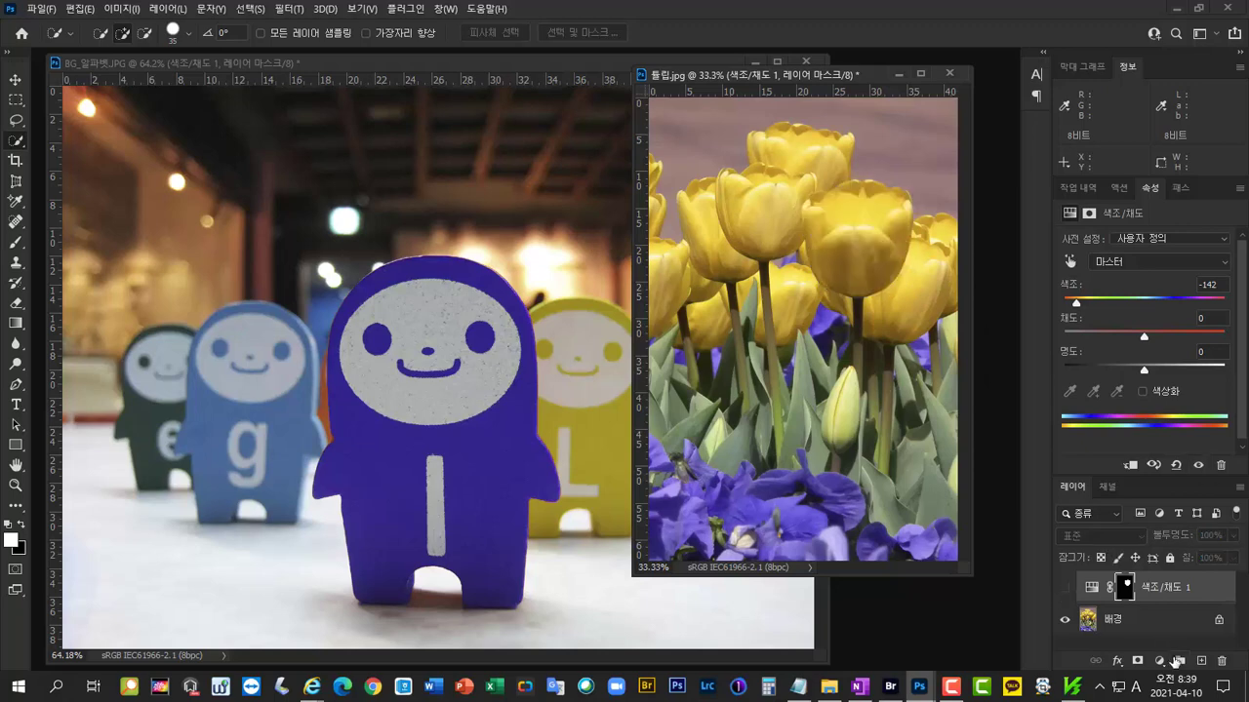
left_click(1160, 661)
left_click(1196, 509)
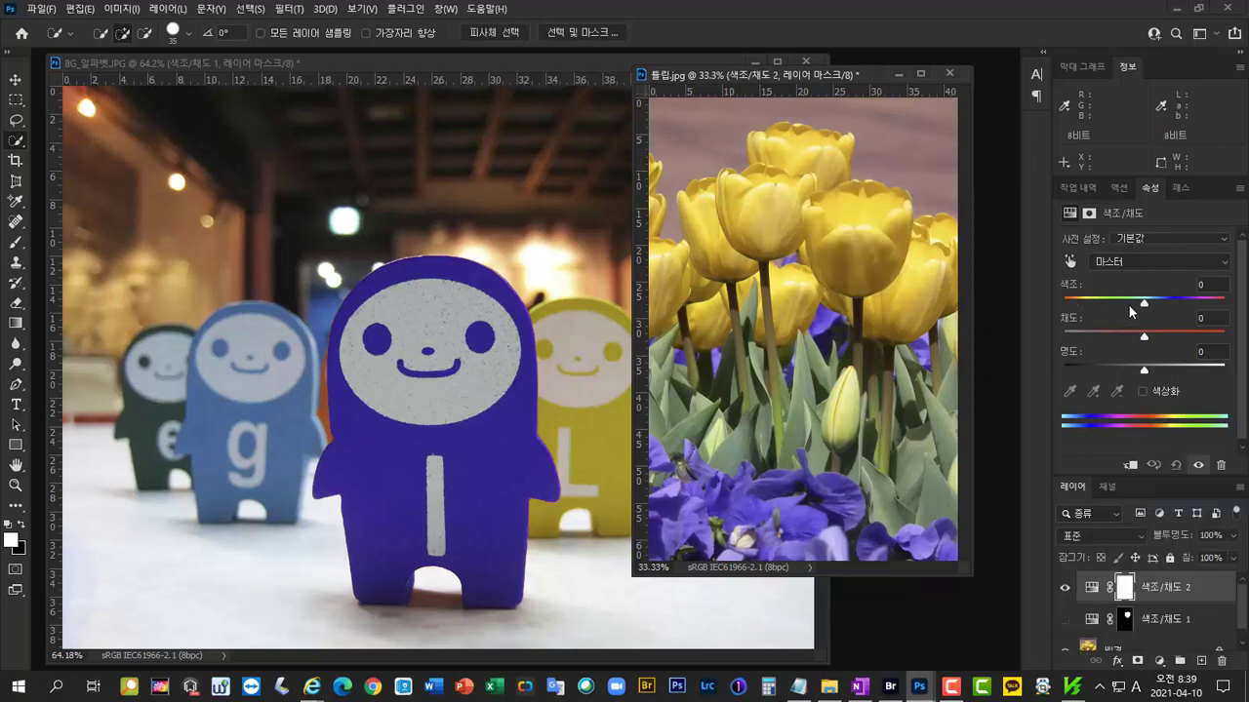
left_click_drag(1128, 305, 1078, 313)
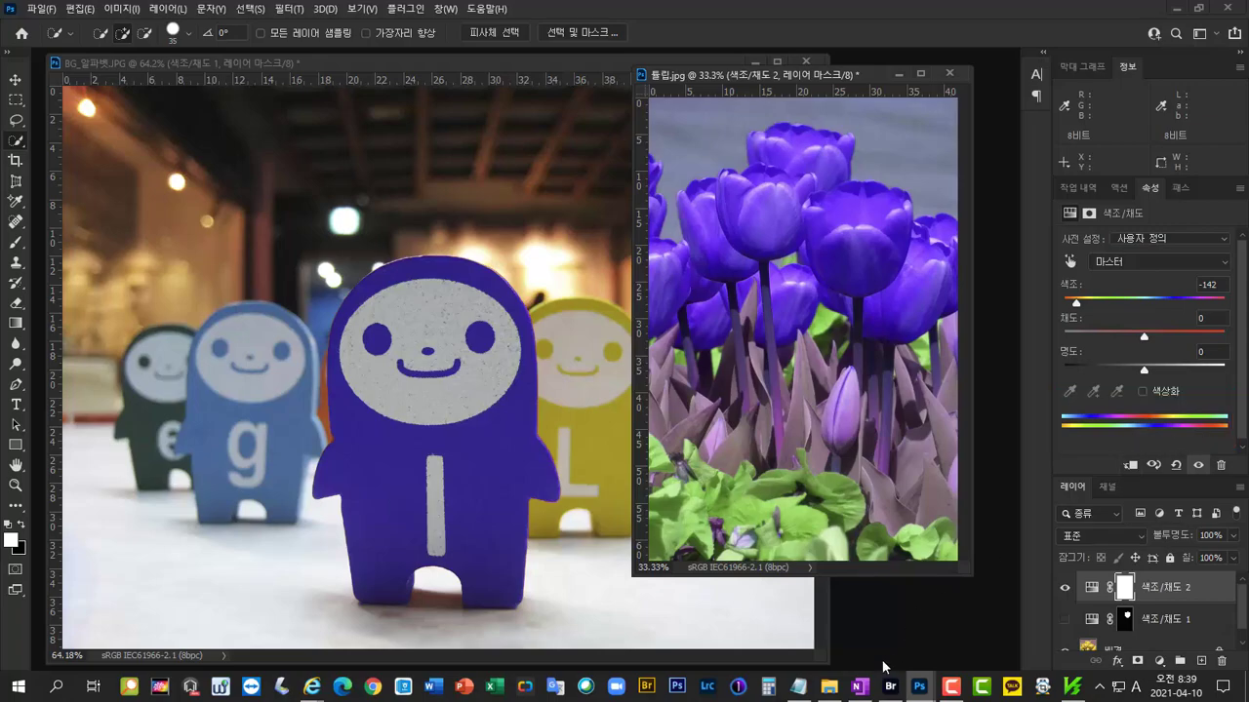
Step: Switch to OneNote, circle R, M, B and C on the colour wheel, and draw a curved arrow outside it from R round to C
left_click(858, 687)
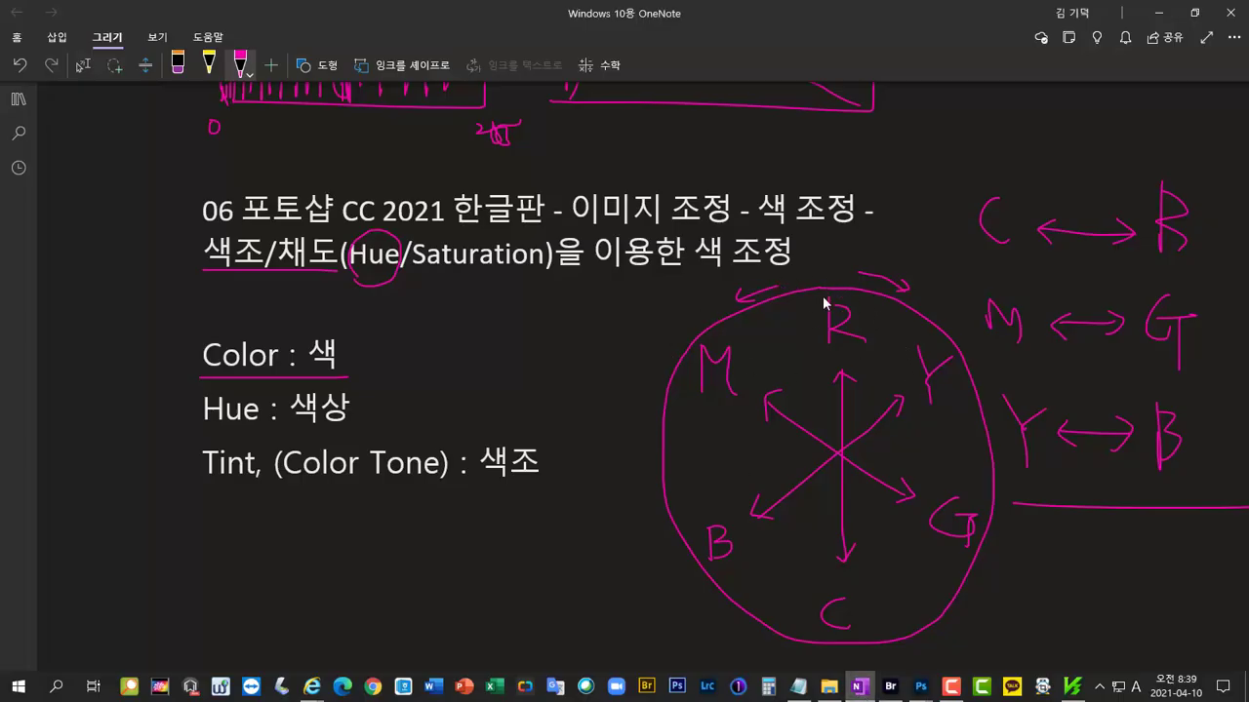
mouse_move(823, 302)
left_mouse_down()
mouse_move(867, 351)
mouse_move(846, 298)
left_mouse_up()
mouse_move(694, 341)
left_mouse_down()
mouse_move(710, 400)
mouse_move(749, 359)
mouse_move(715, 339)
left_mouse_up()
mouse_move(705, 518)
left_mouse_down()
mouse_move(718, 574)
mouse_move(752, 531)
left_mouse_up()
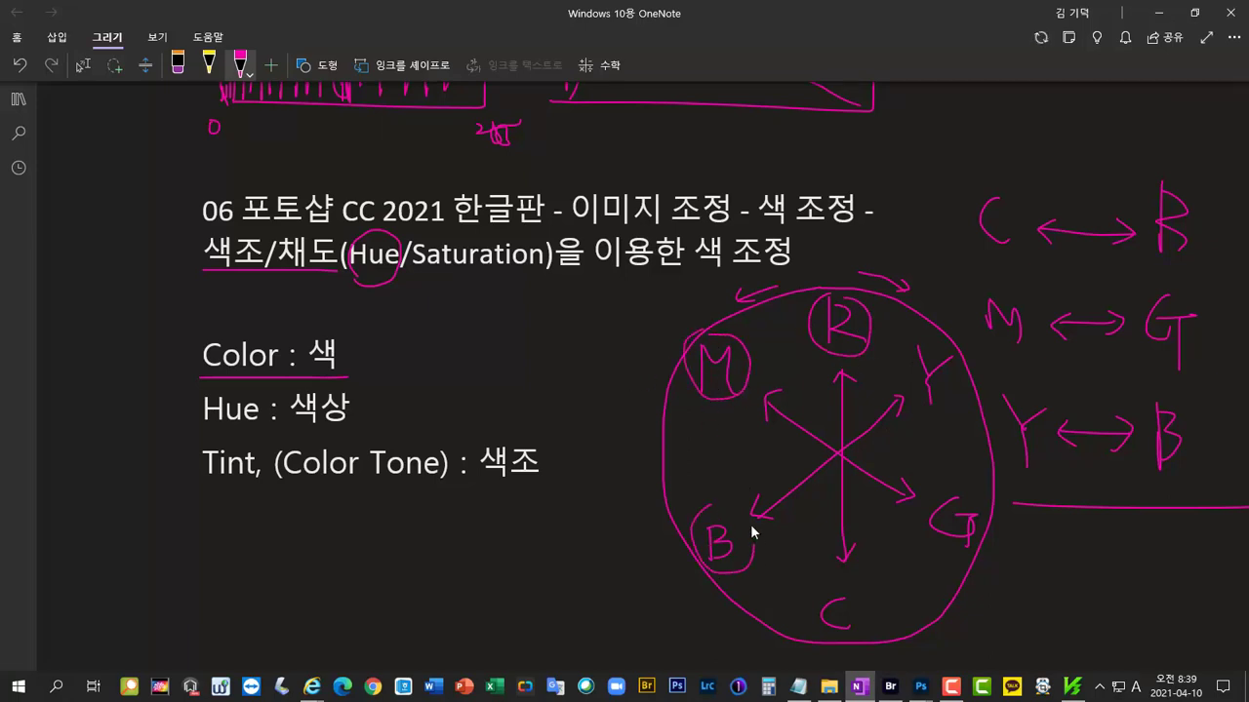
mouse_move(827, 597)
left_mouse_down()
mouse_move(825, 642)
mouse_move(872, 614)
mouse_move(835, 590)
left_mouse_up()
mouse_move(783, 287)
left_mouse_down()
mouse_move(651, 356)
mouse_move(617, 535)
mouse_move(695, 629)
mouse_move(814, 670)
left_mouse_up()
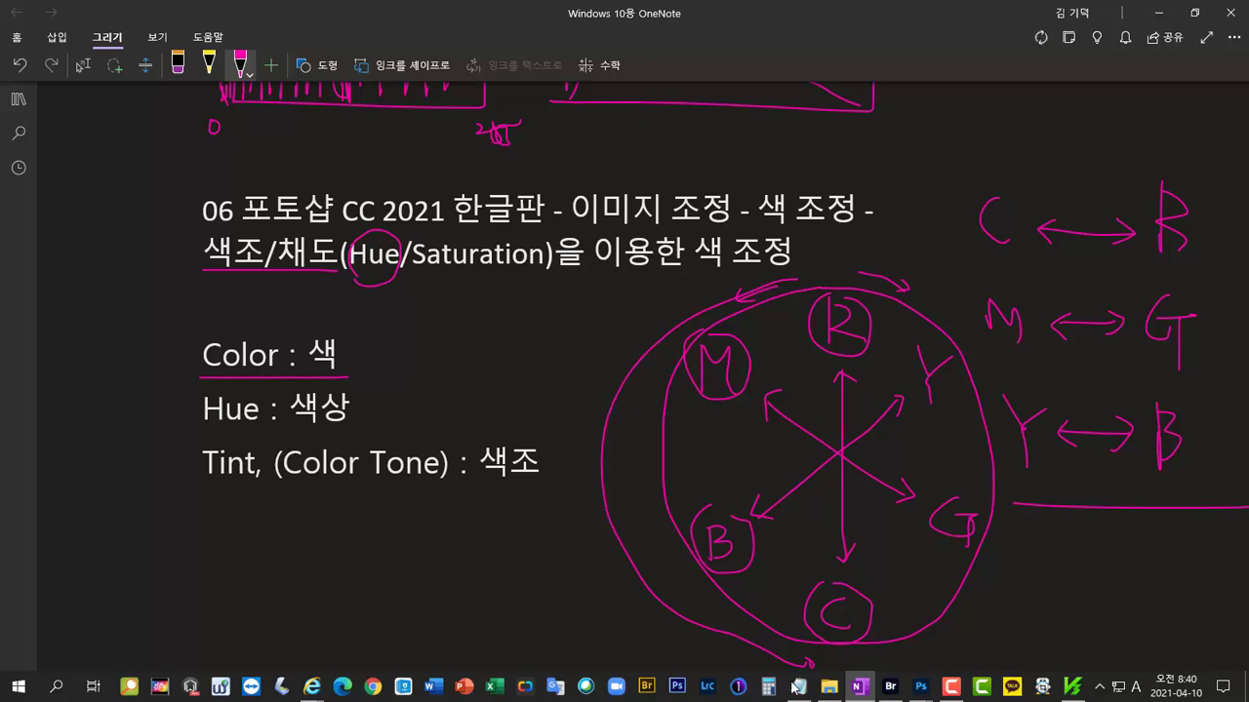
Step: Switch back to Photoshop, open the photo of the smiling girl, and add a Color Balance (색상 균형) layer with Cyan–Red at -27
left_click(920, 687)
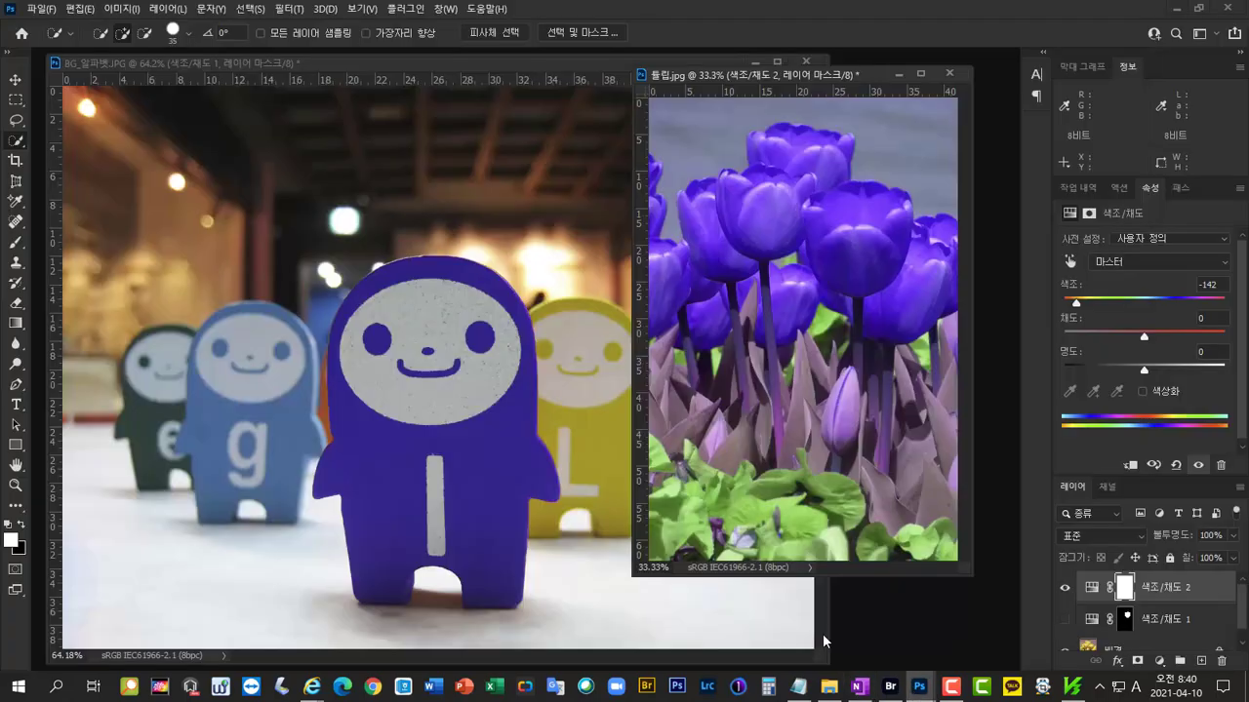
mouse_move(828, 696)
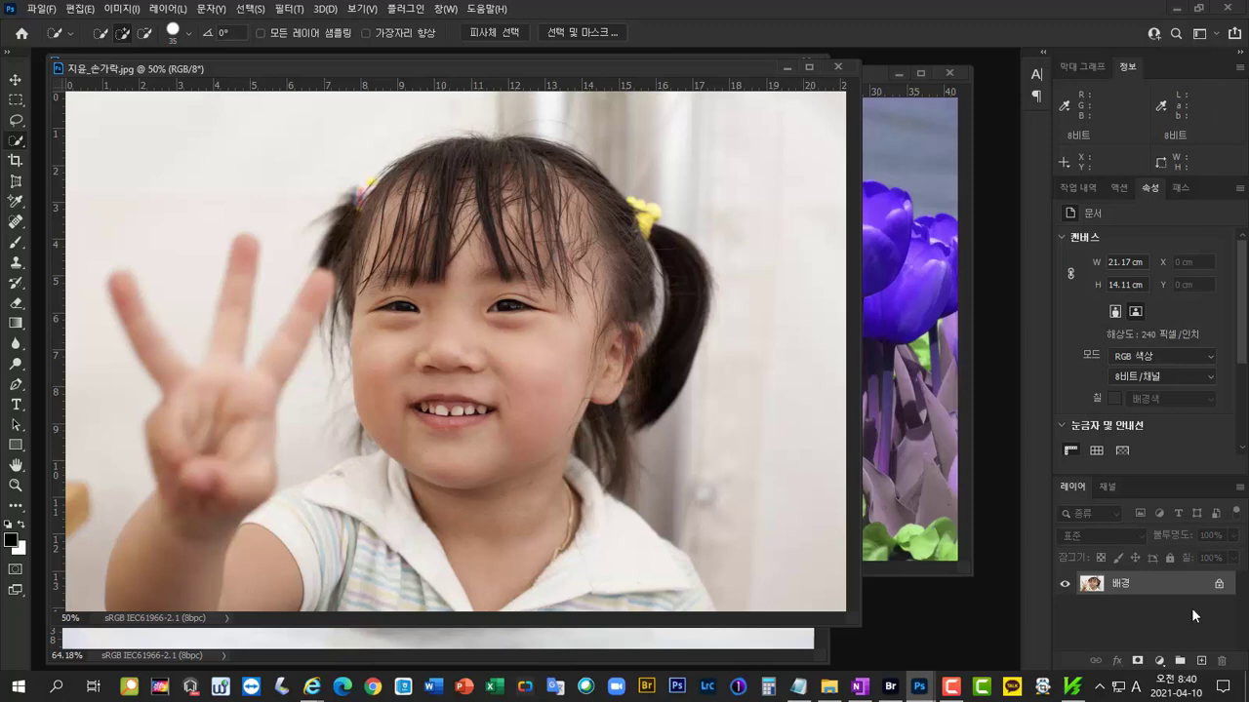
left_click(1159, 662)
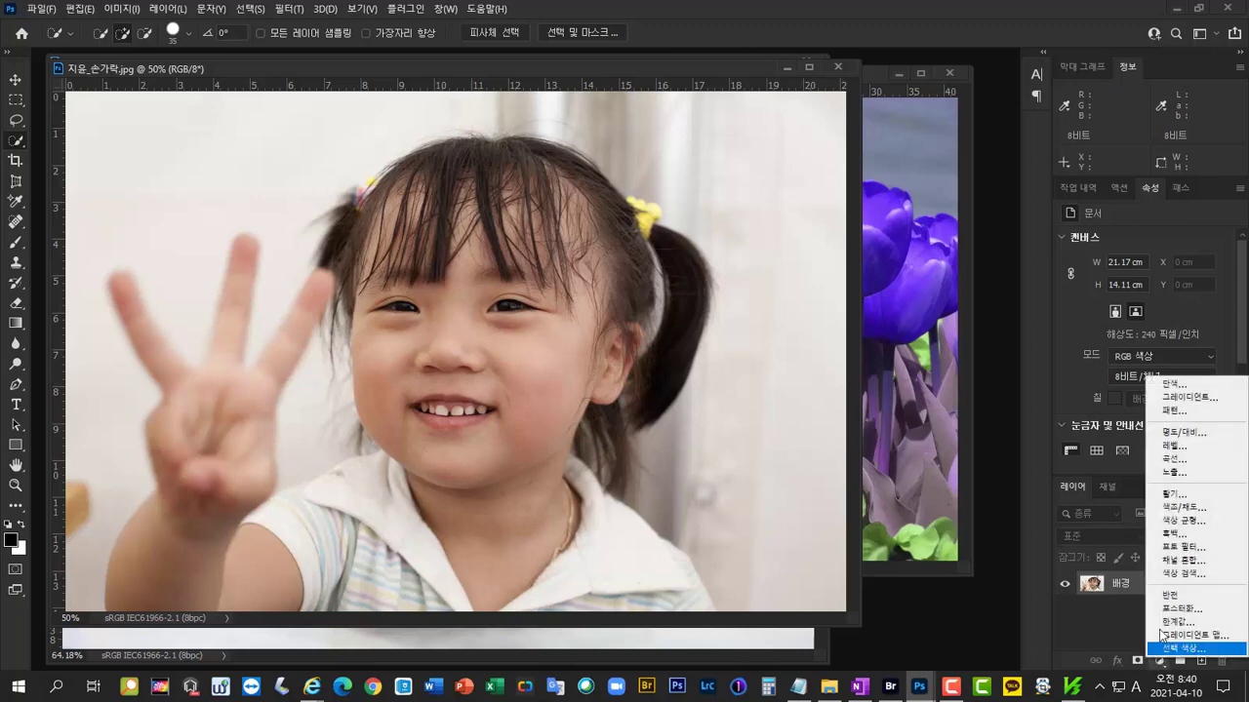
left_click(1182, 523)
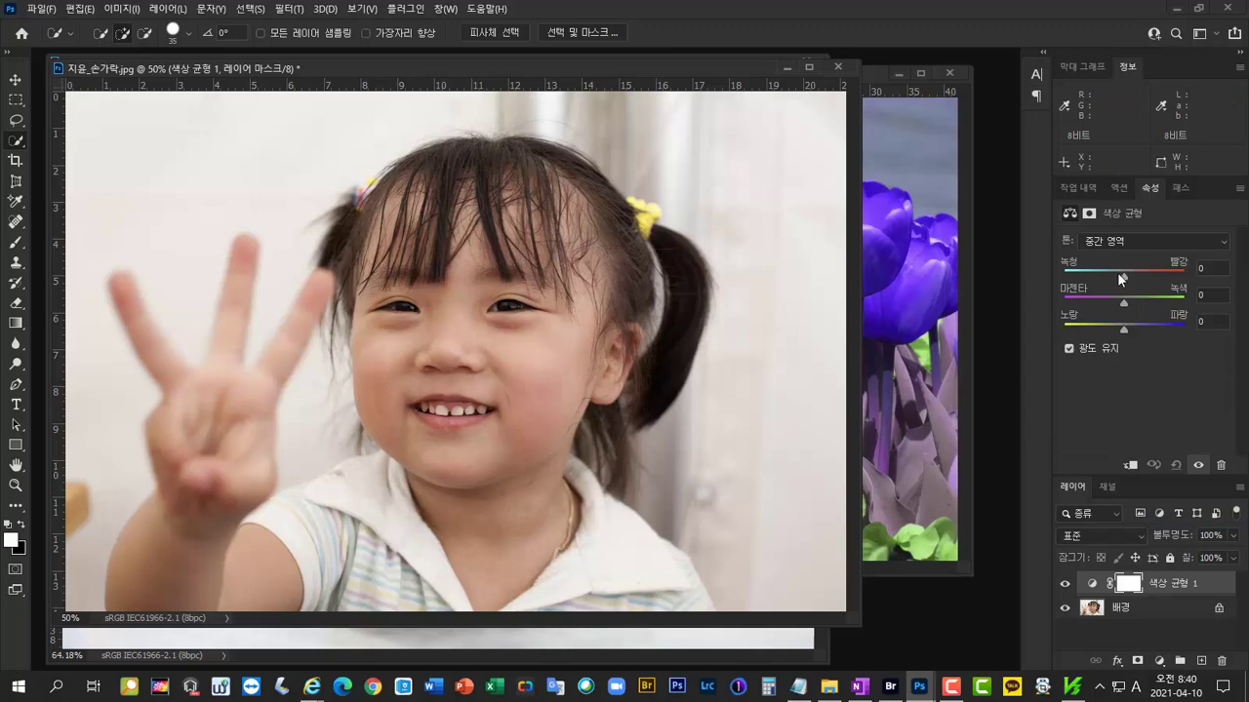
left_click_drag(1123, 277, 1120, 280)
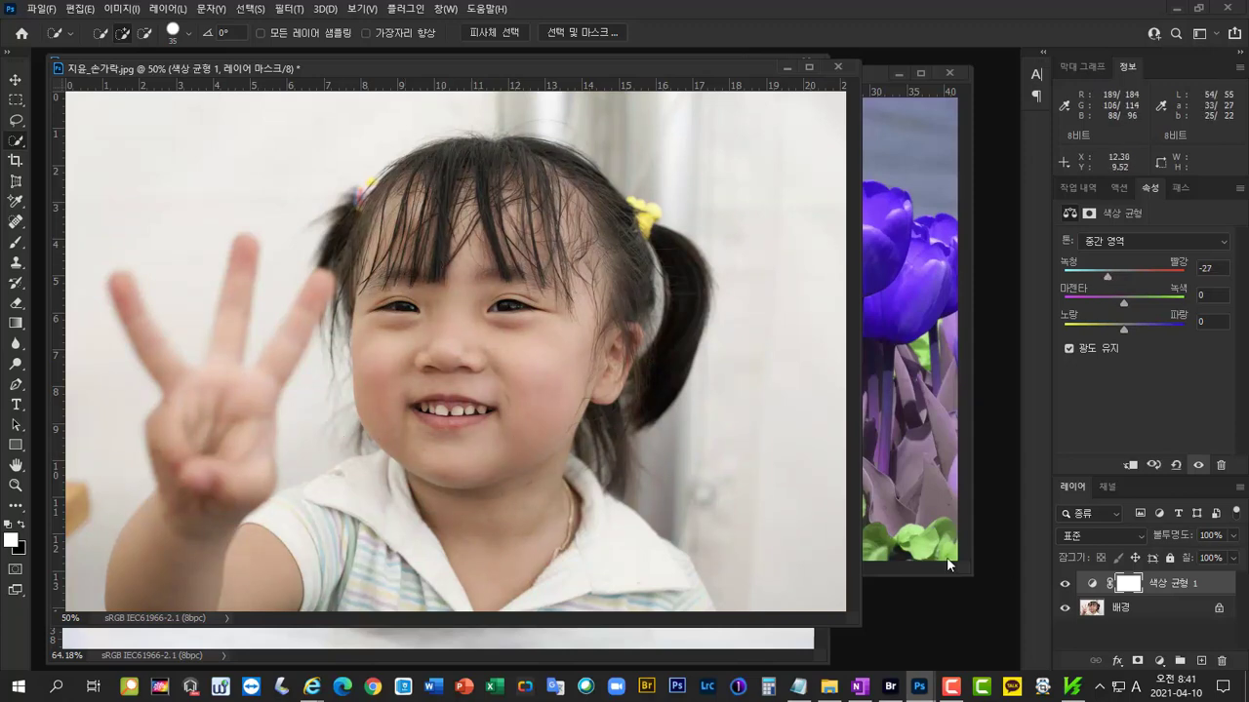
Step: Compare the girl's skin tone with and without the Color Balance adjustment
left_click(1063, 585)
left_click(1063, 586)
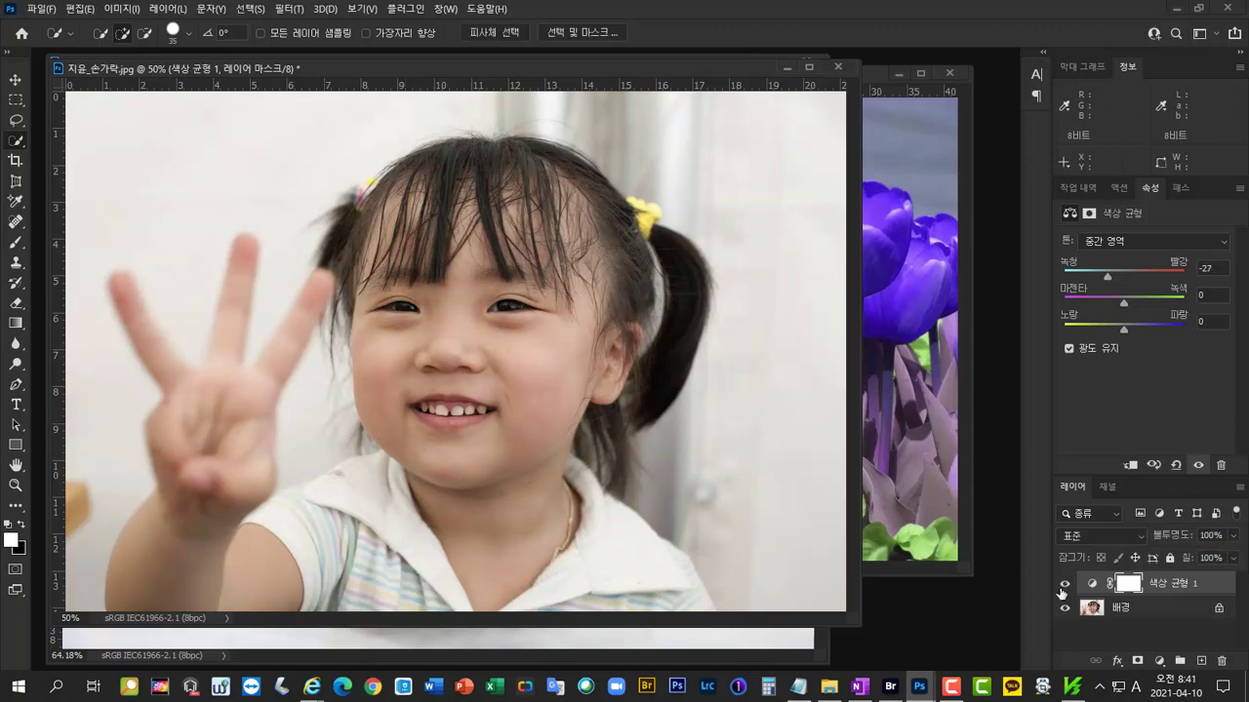
left_click(1063, 585)
left_click(1064, 585)
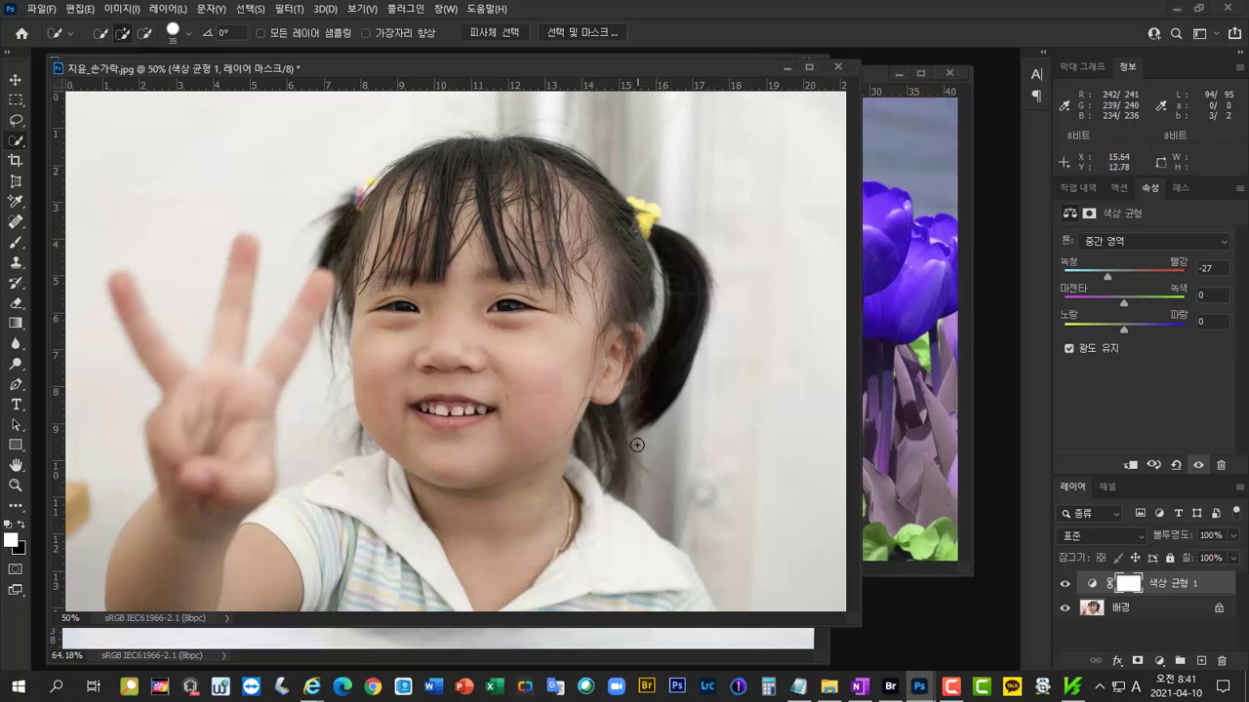
Step: Hide the Color Balance layer, then add a Hue/Saturation layer targeting the Reds (빨강 계열) by sampling the girl's cheek
left_click(1067, 586)
left_click(1160, 661)
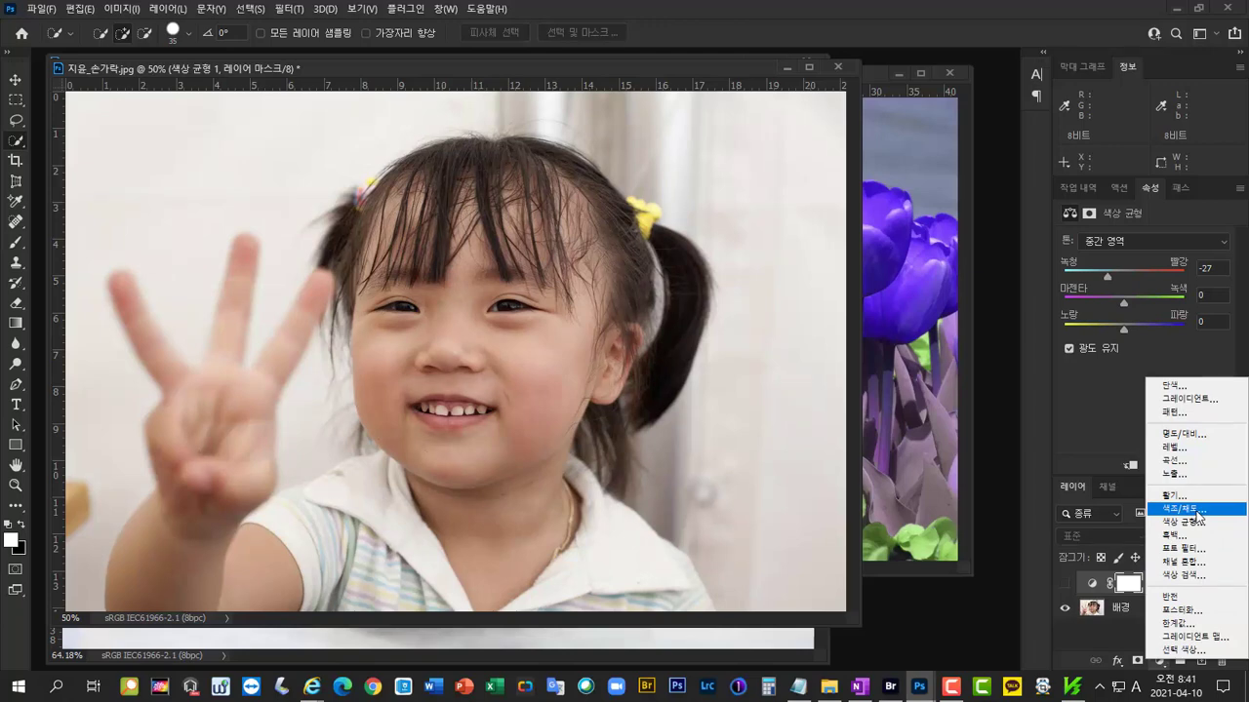
left_click(1182, 508)
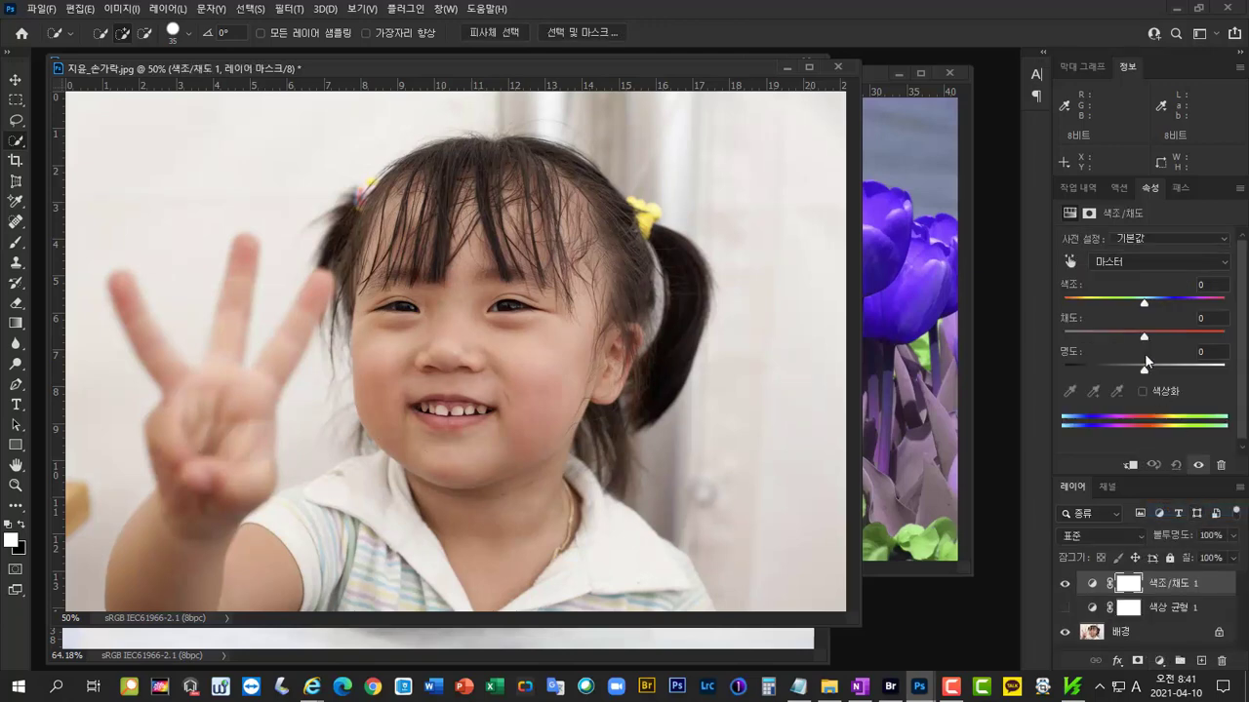
left_click(1070, 262)
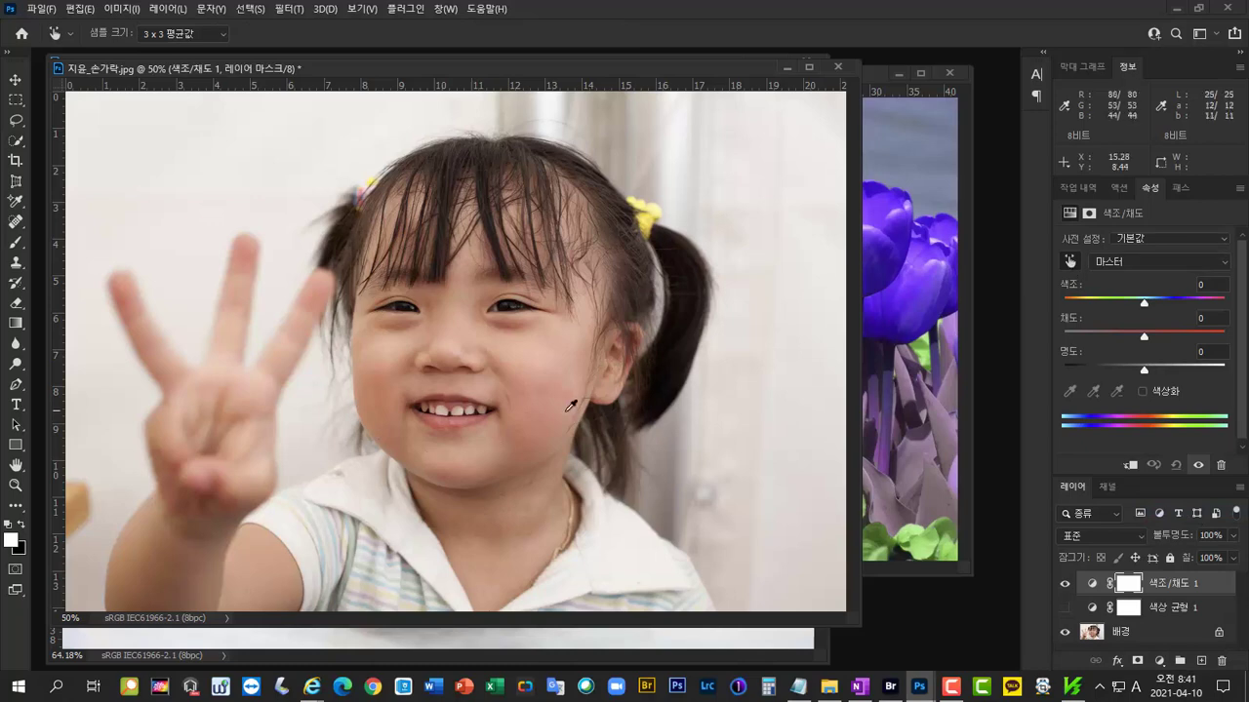
left_click(540, 381)
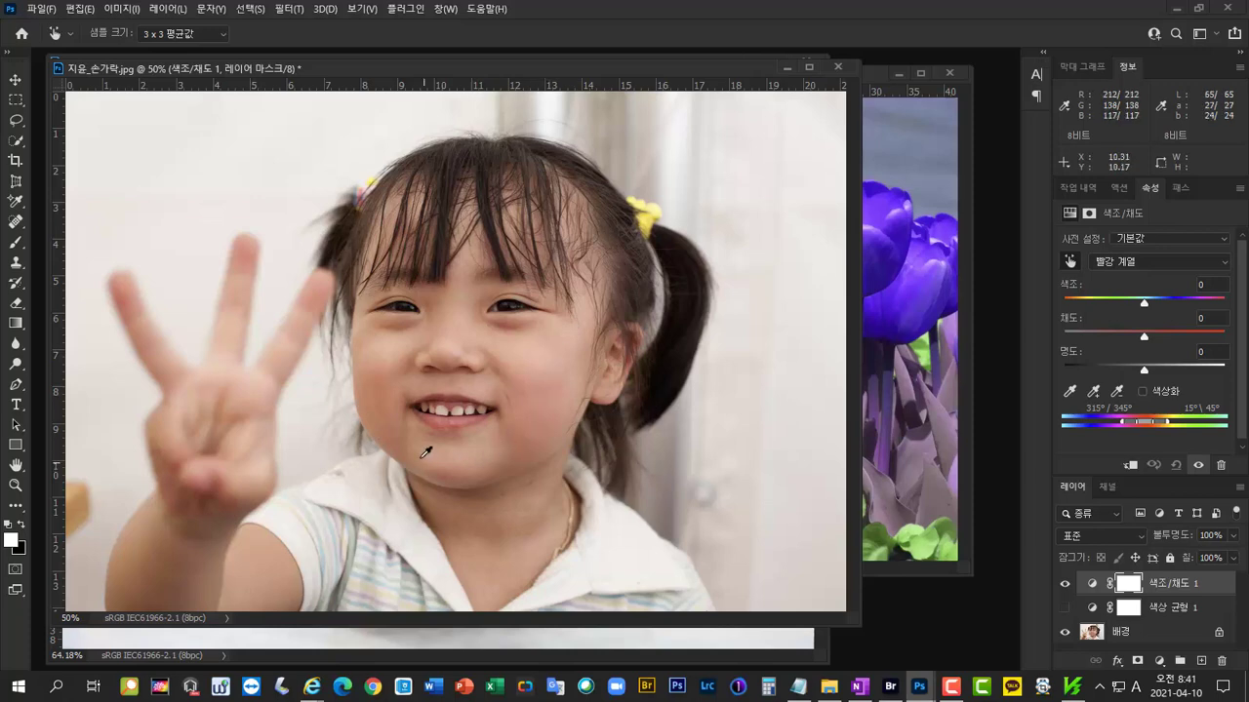
Step: Extend the Reds range by sampling the skin below the girl's neck and set the range's hue to +7
left_click(1093, 392)
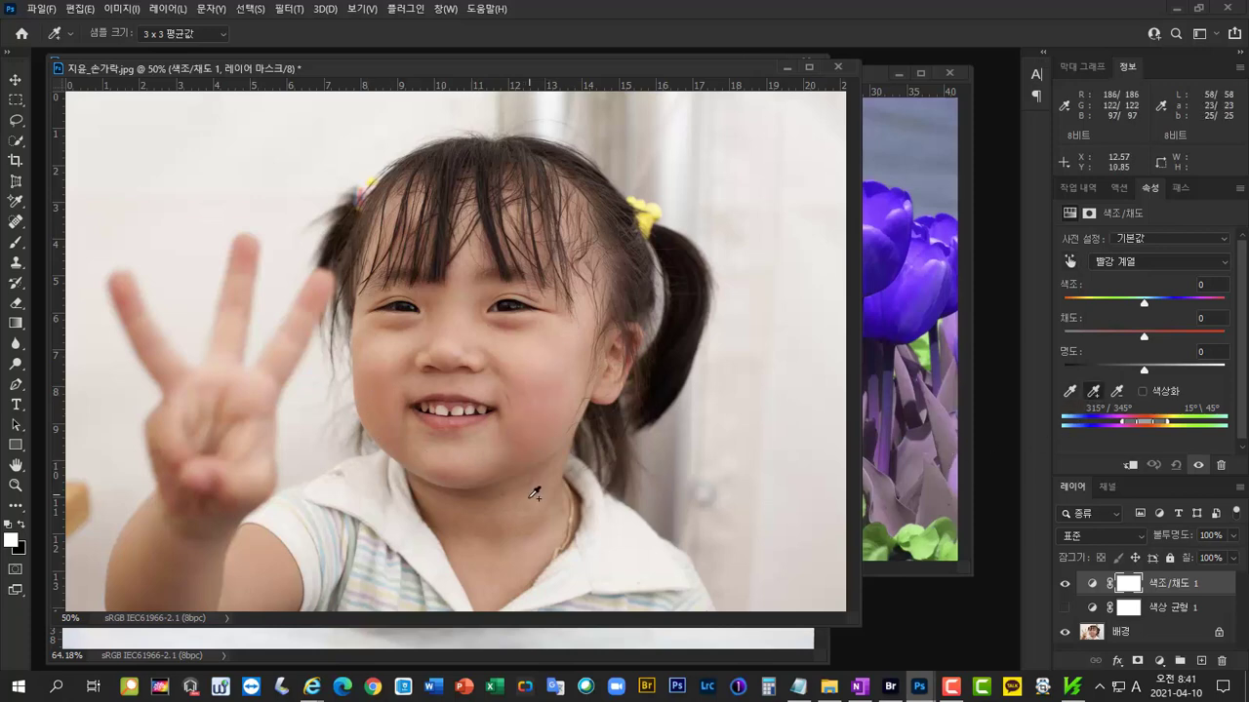
left_click(504, 575)
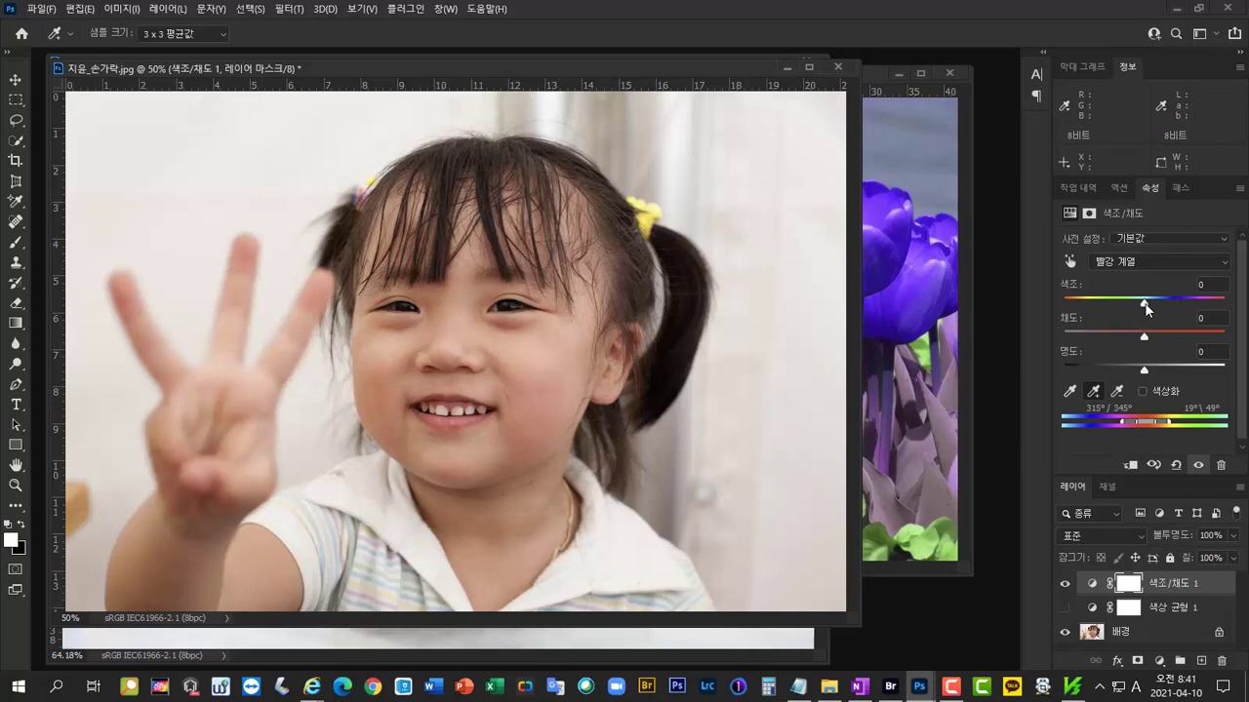
mouse_move(1146, 308)
left_mouse_down()
mouse_move(1129, 308)
mouse_move(1150, 306)
left_mouse_up()
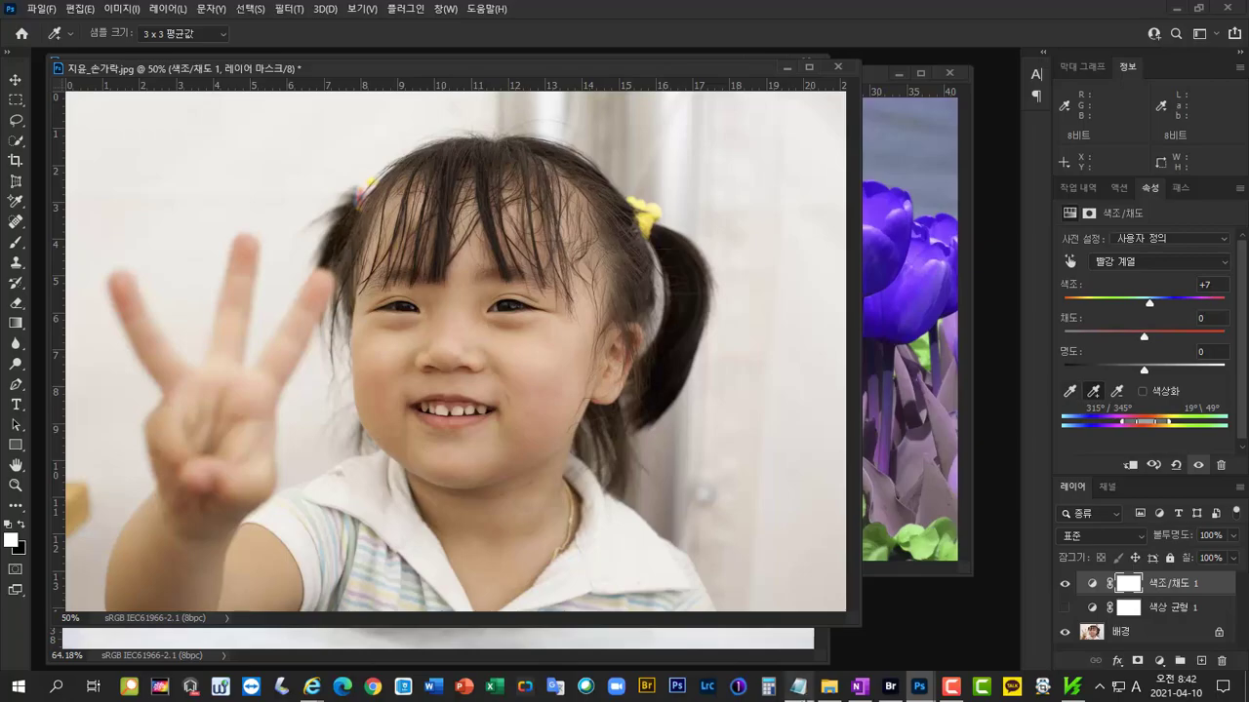
Step: Switch to OneNote and mark the R-to-Y shift, the R–C axis and both rotation directions on the colour wheel with pen strokes
left_click(859, 688)
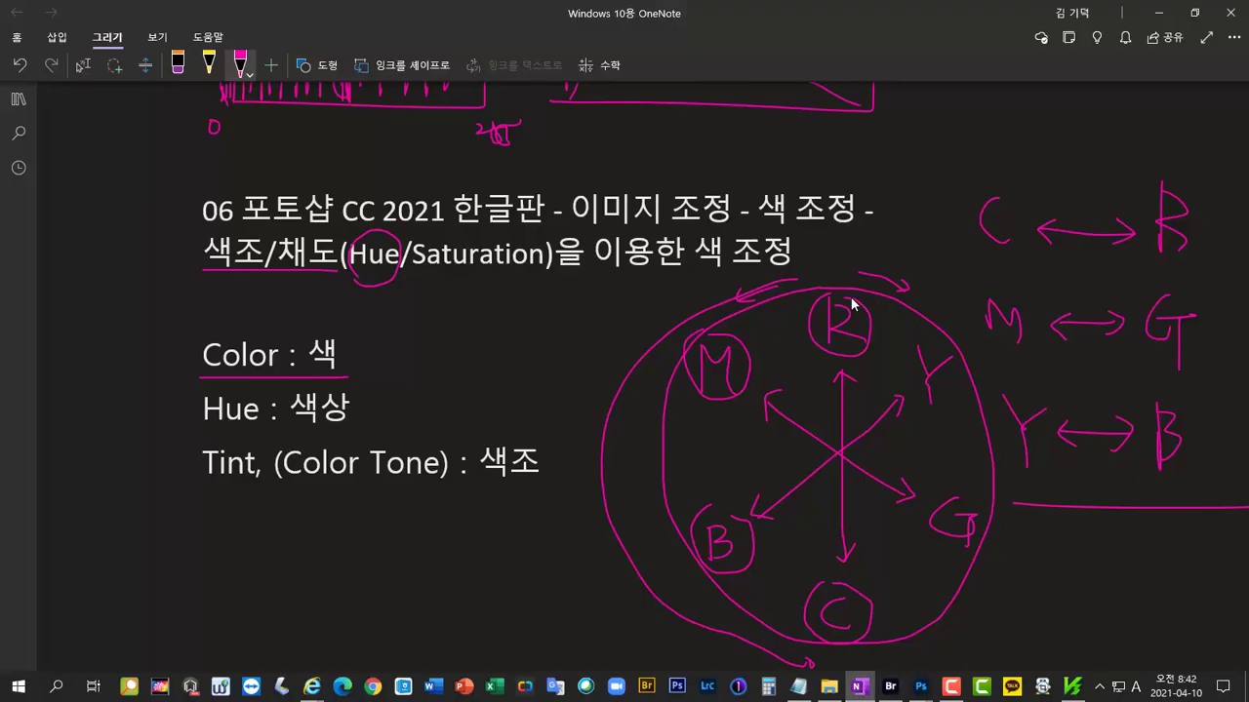
mouse_move(852, 298)
left_mouse_down()
mouse_move(821, 303)
mouse_move(844, 357)
mouse_move(859, 300)
mouse_move(921, 330)
mouse_move(906, 357)
mouse_move(945, 412)
mouse_move(950, 345)
mouse_move(927, 337)
left_mouse_up()
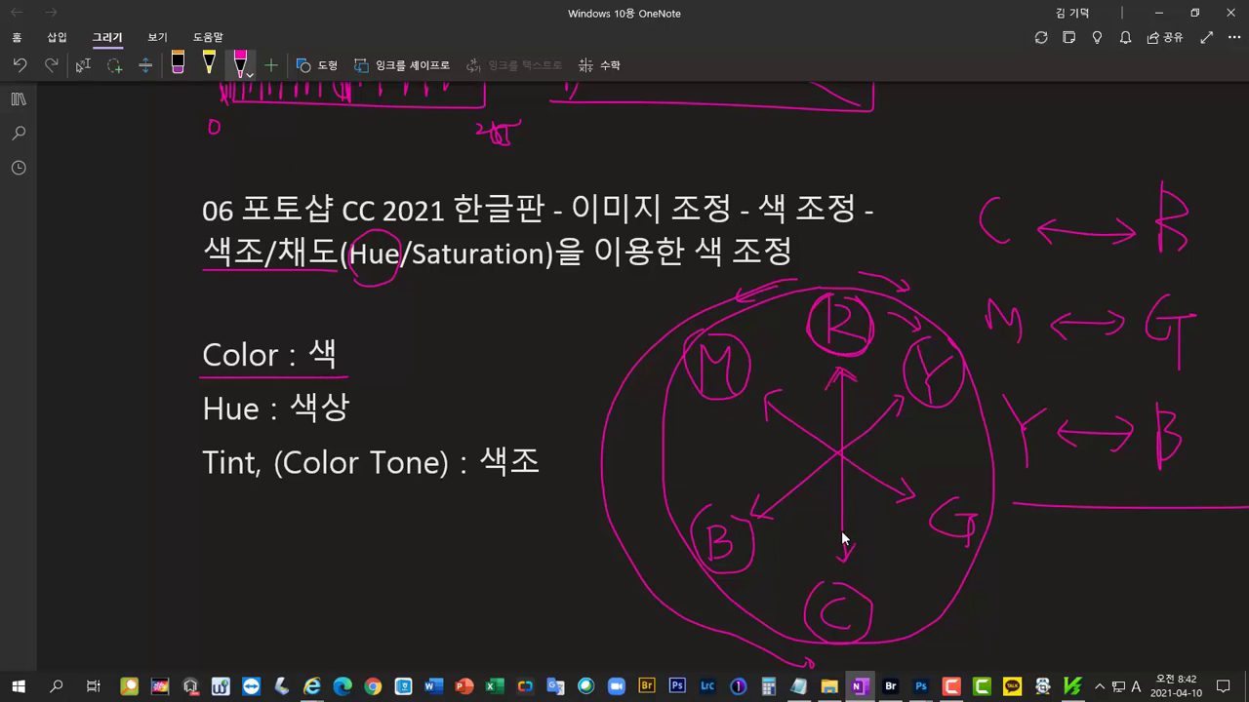
mouse_move(822, 547)
left_mouse_down()
mouse_move(837, 561)
mouse_move(851, 547)
mouse_move(822, 545)
left_mouse_up()
mouse_move(796, 278)
left_mouse_down()
mouse_move(734, 300)
mouse_move(752, 301)
left_mouse_up()
left_click_drag(856, 273, 935, 298)
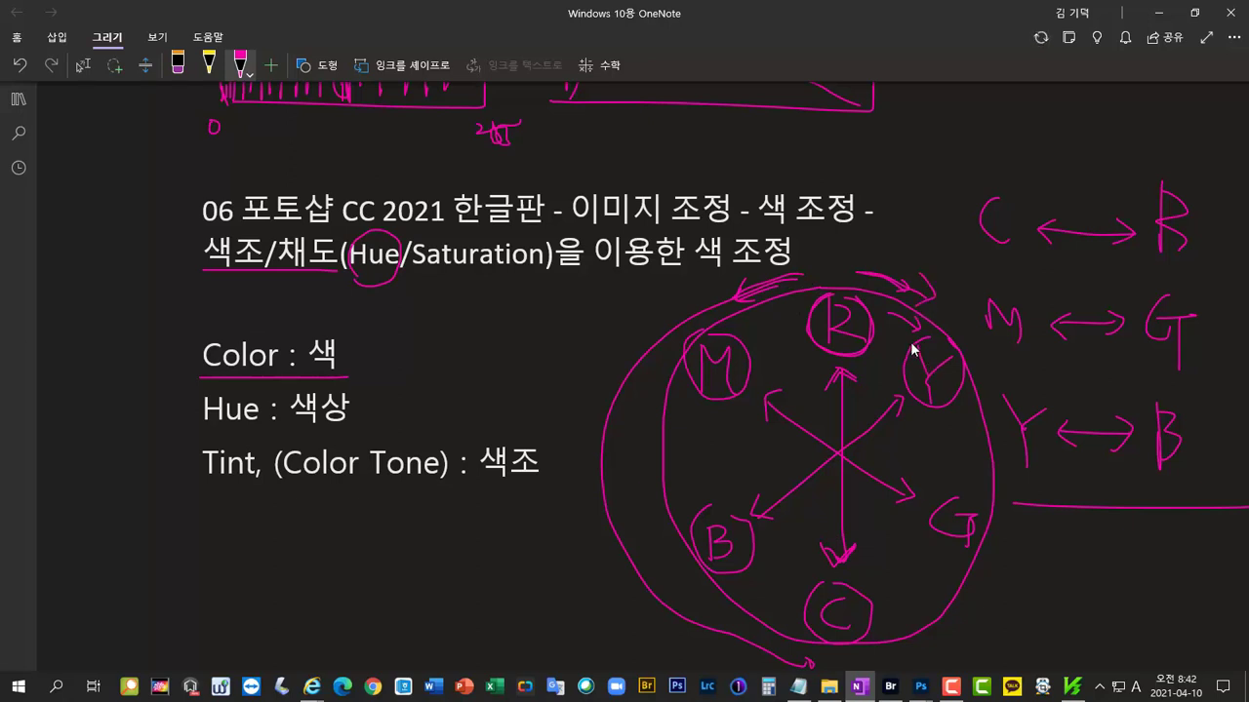
Step: Switch back to Photoshop and compare the girl's photo with the Color Balance adjustment, the Hue/Saturation adjustment, and neither
left_click(920, 686)
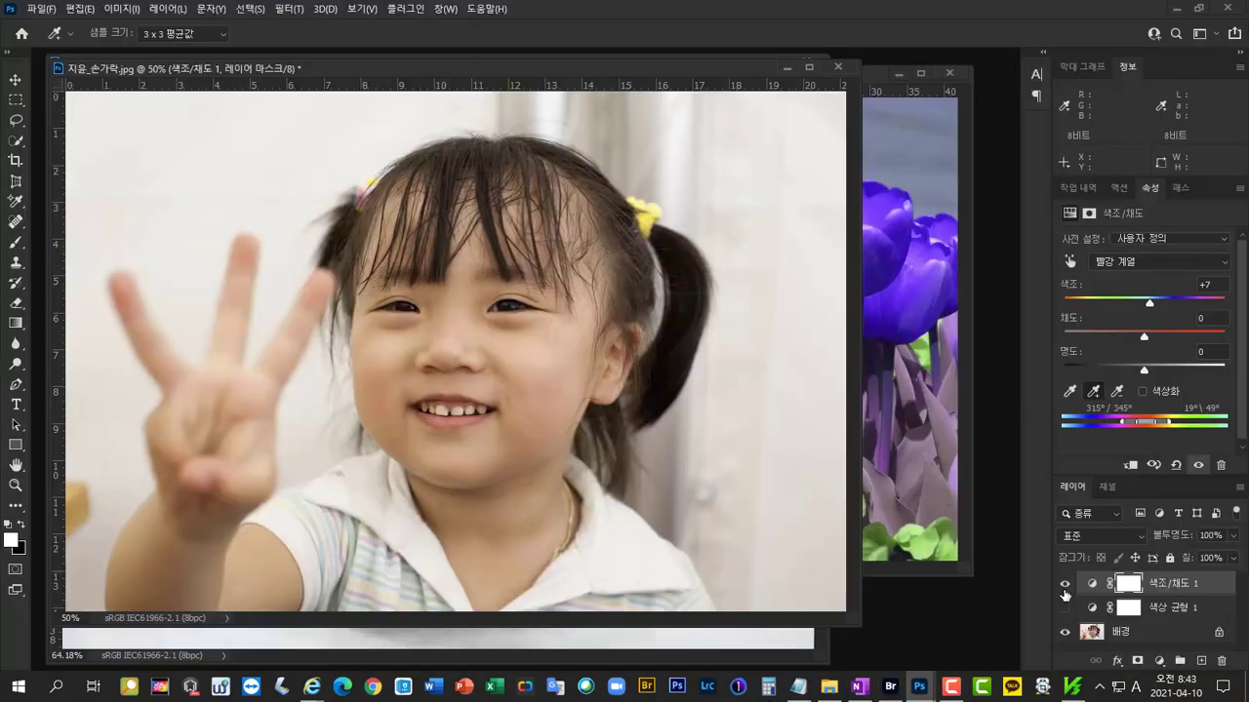
left_click(1064, 585)
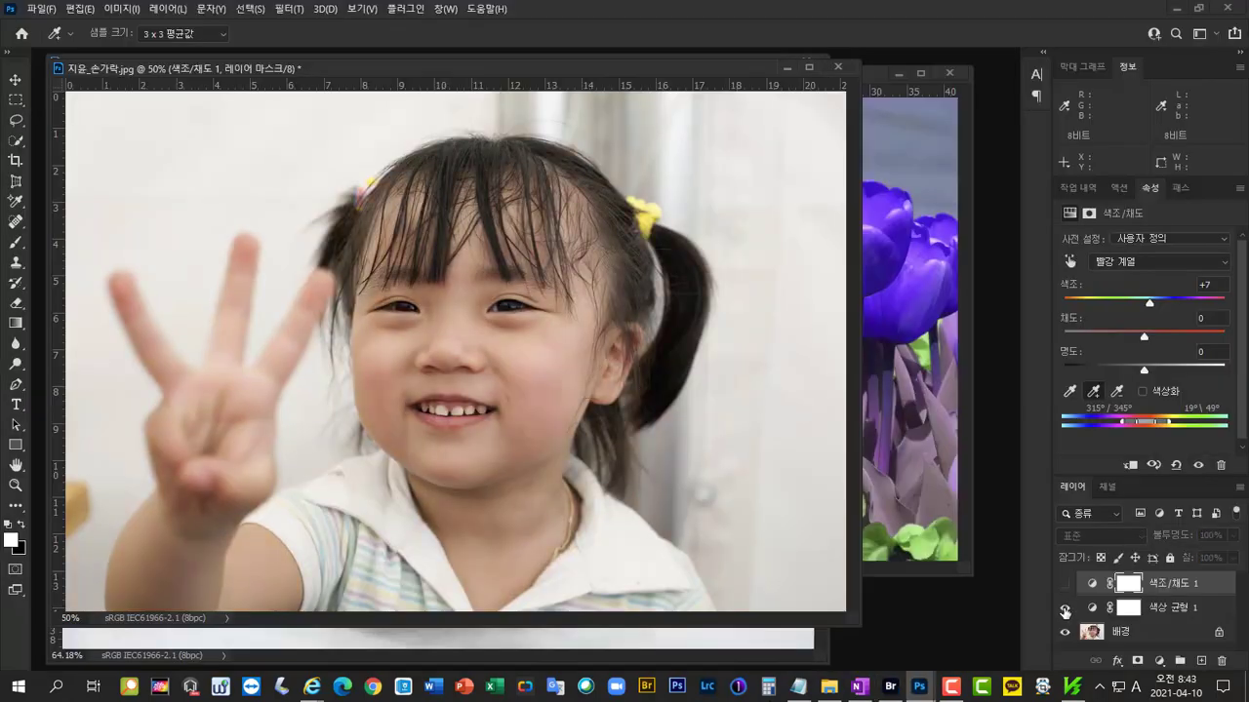
left_click(1064, 609)
left_click(1064, 584)
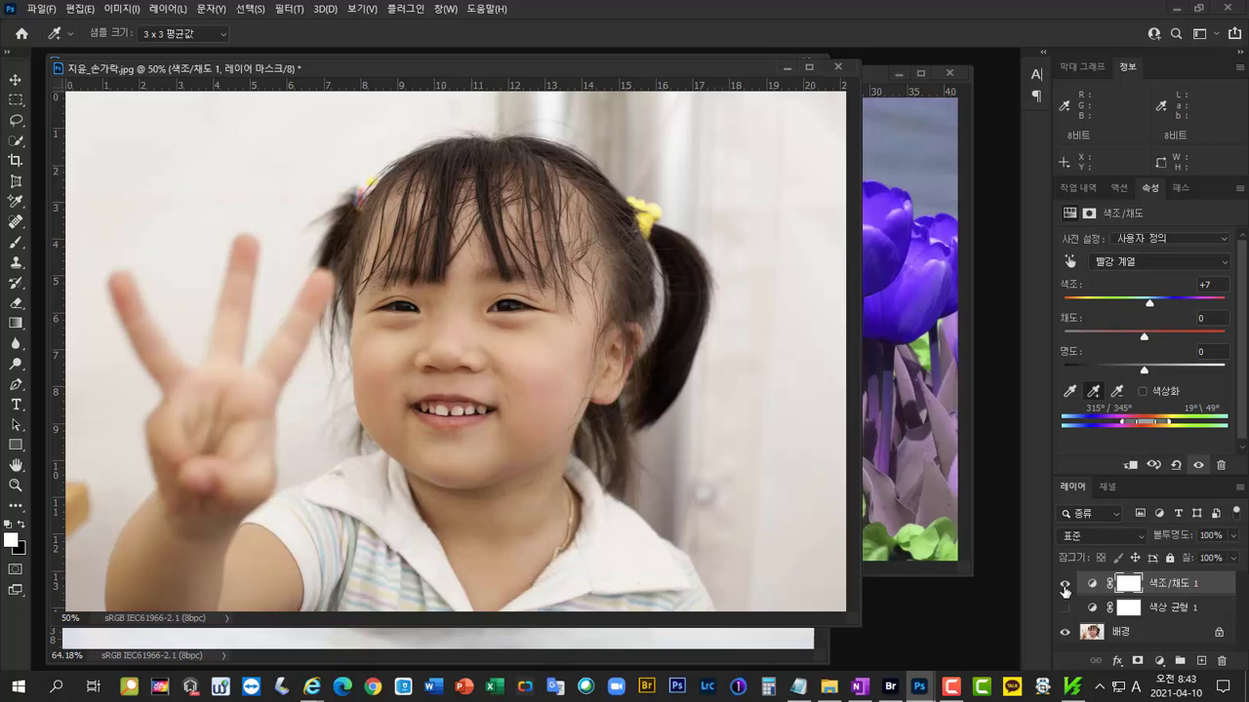
left_click(1064, 584)
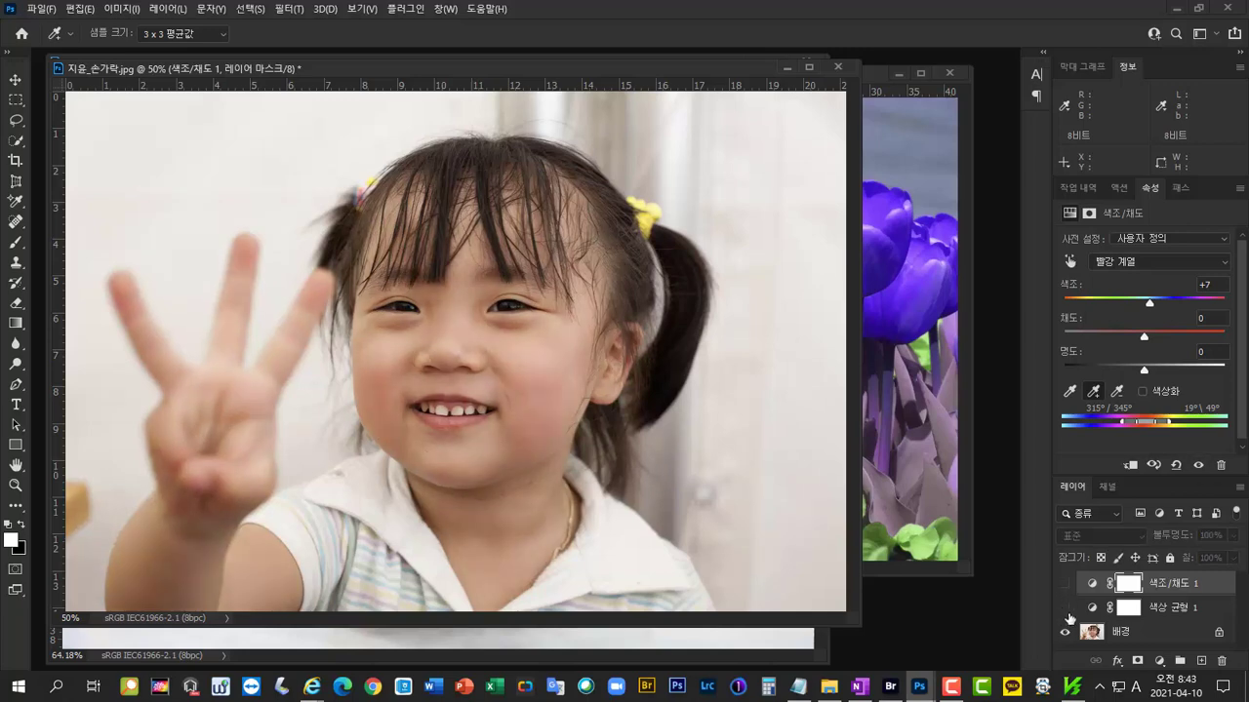
Step: Show the Color Balance and Hue/Saturation layers together on the girl's photo, and review the Color Balance settings and the Reds (빨강 계열) hue setting
left_click(1064, 607)
left_click(1166, 608)
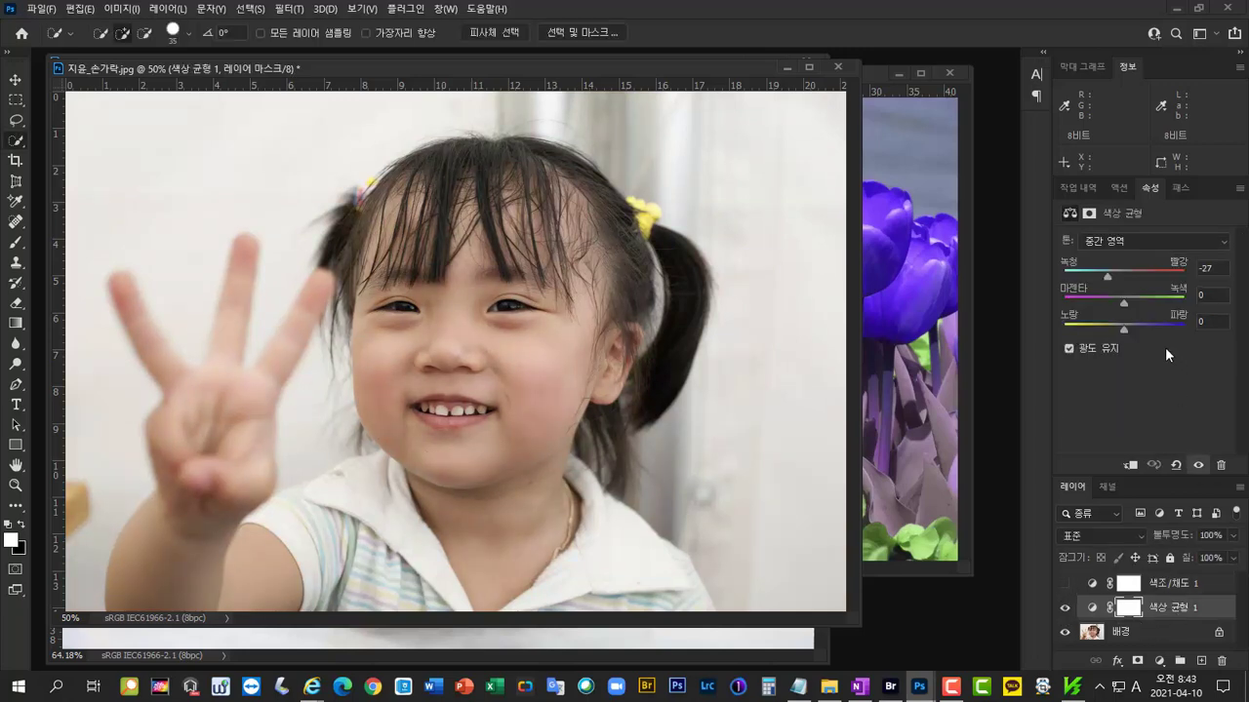
left_click_drag(1111, 270, 1114, 271)
left_click(1176, 584)
left_click(1064, 584)
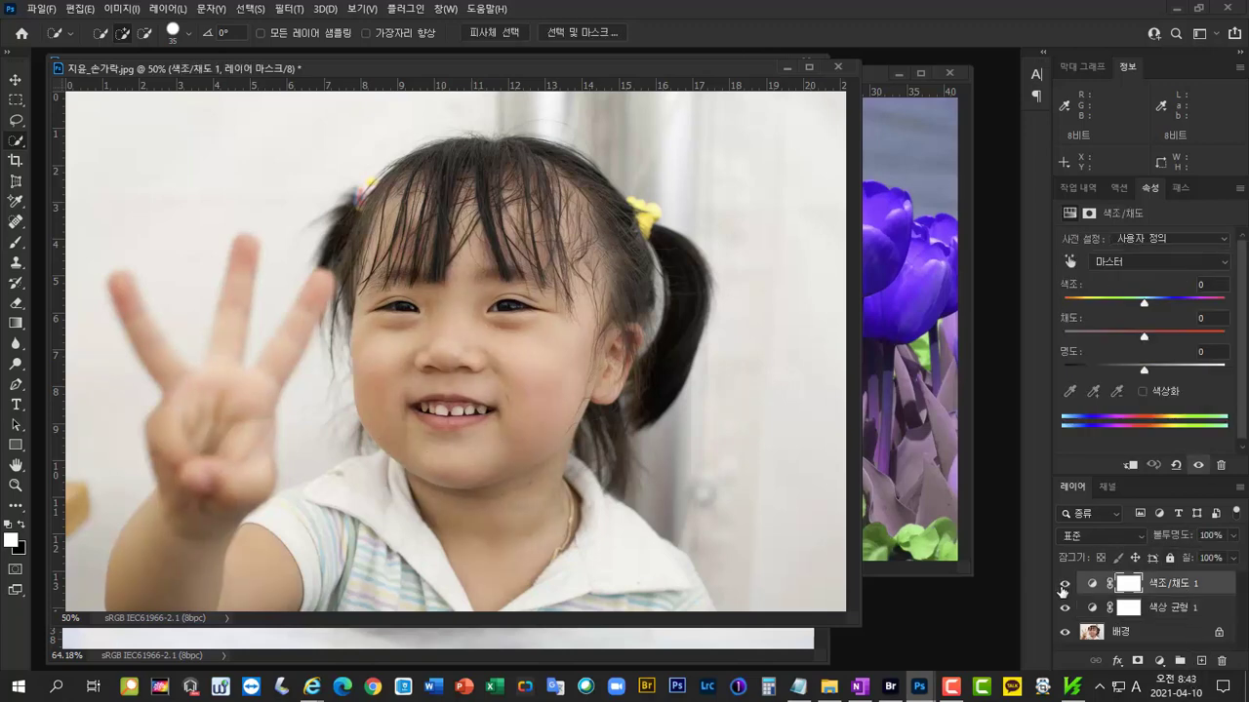
left_click(1159, 264)
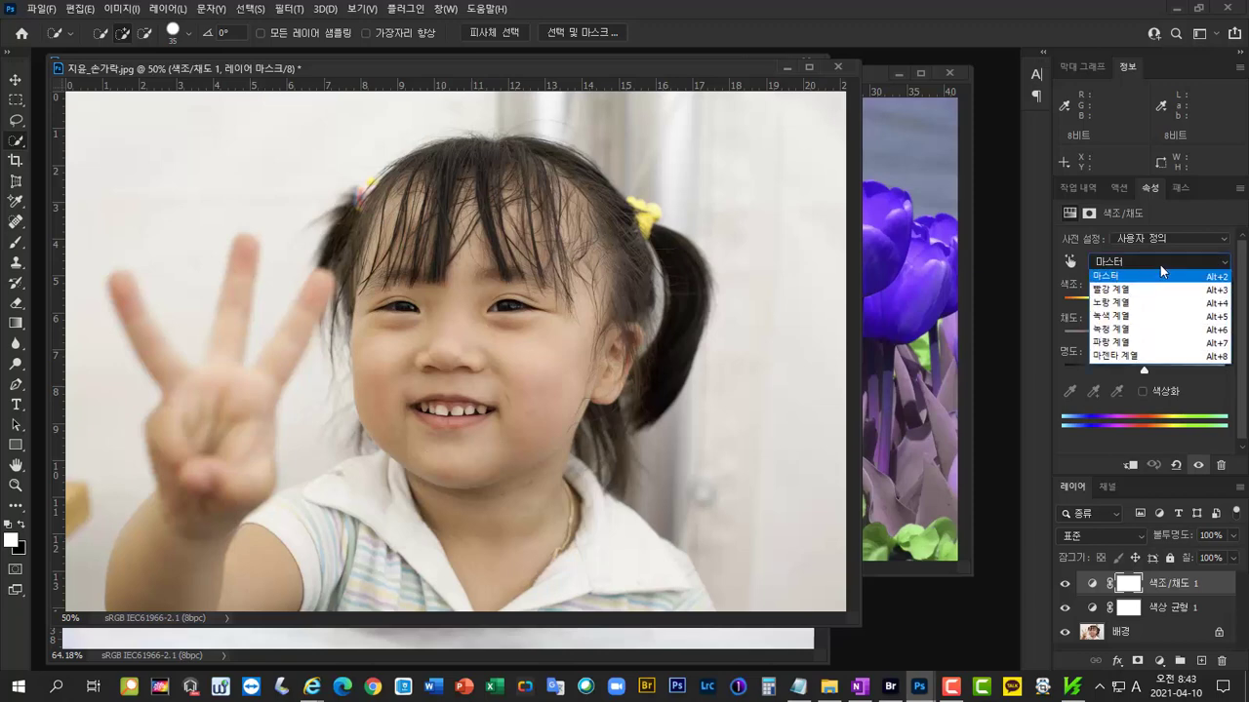
left_click(1141, 289)
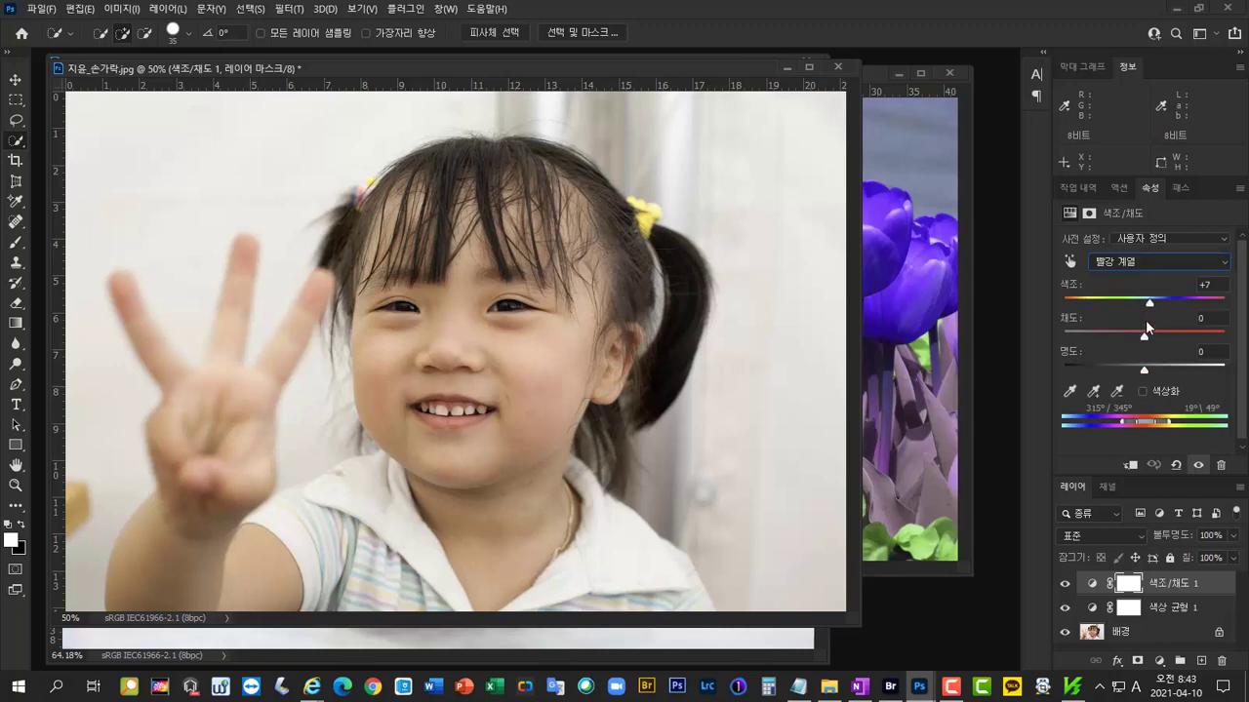
left_click_drag(1151, 307, 1149, 307)
Step: Switch to Bridge, open 놀이터.jpg in Photoshop and enlarge its document window
mouse_move(890, 686)
left_click(840, 616)
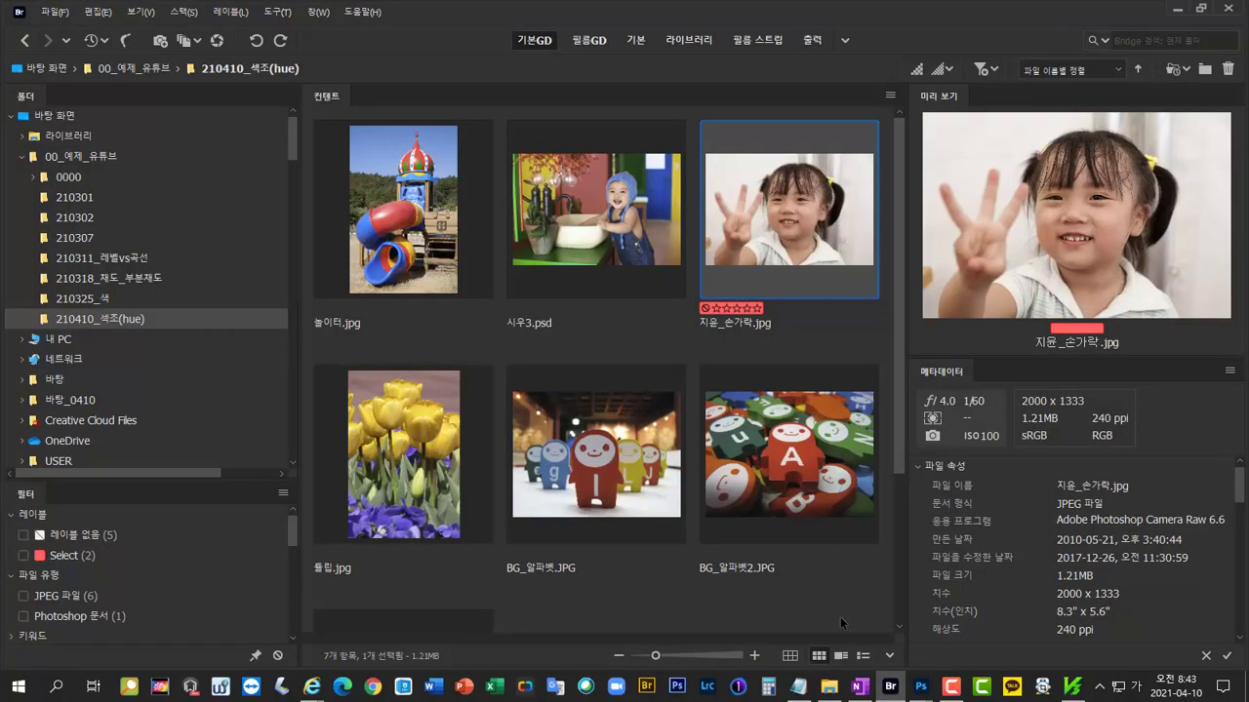
left_click(441, 217)
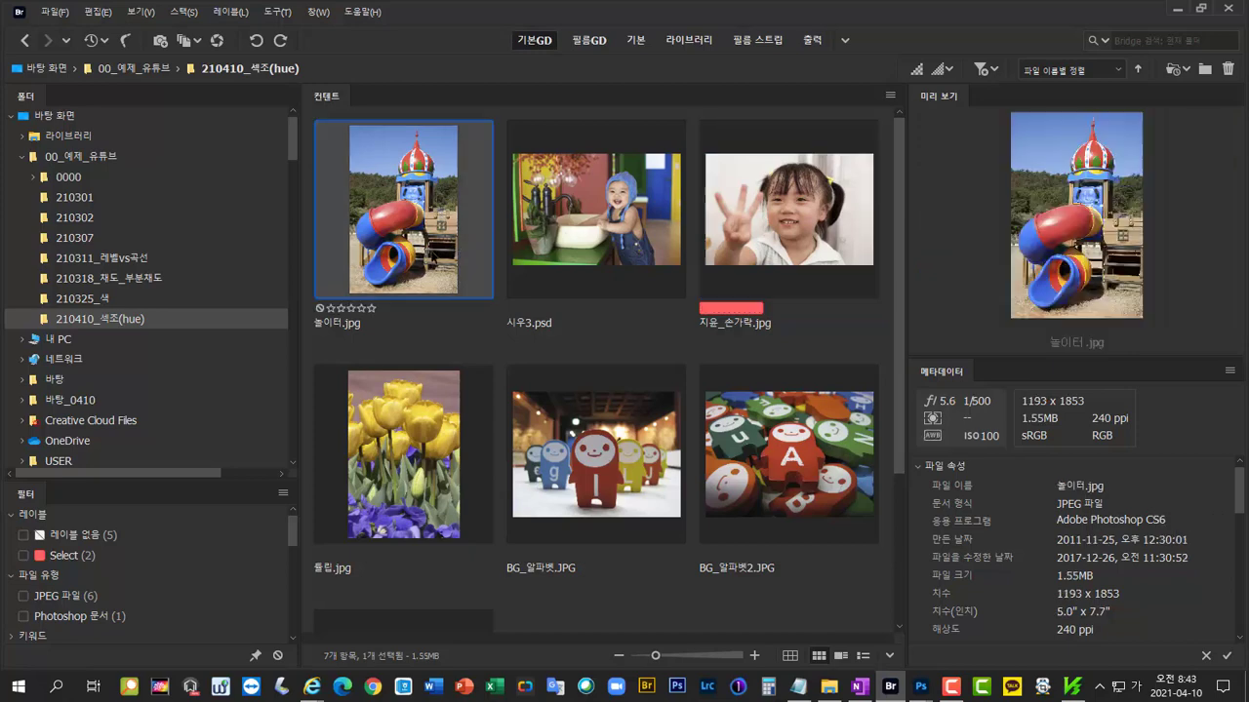
double_click(421, 214)
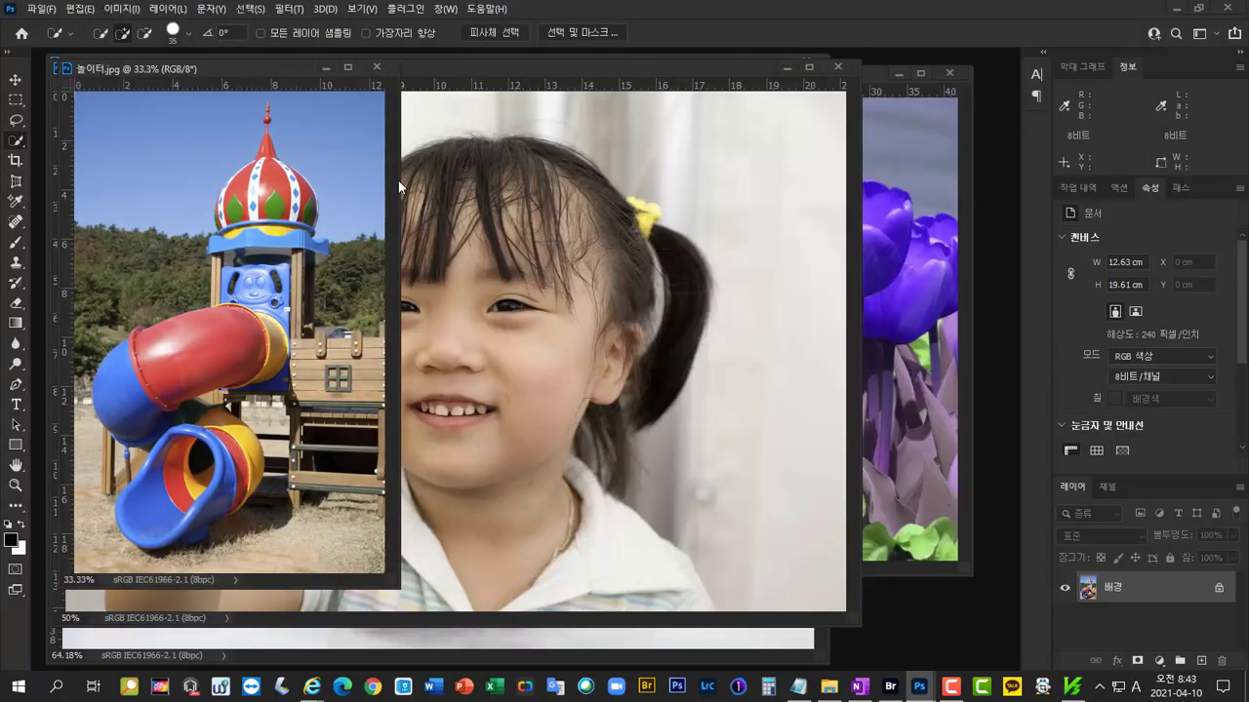
left_click_drag(396, 586, 705, 662)
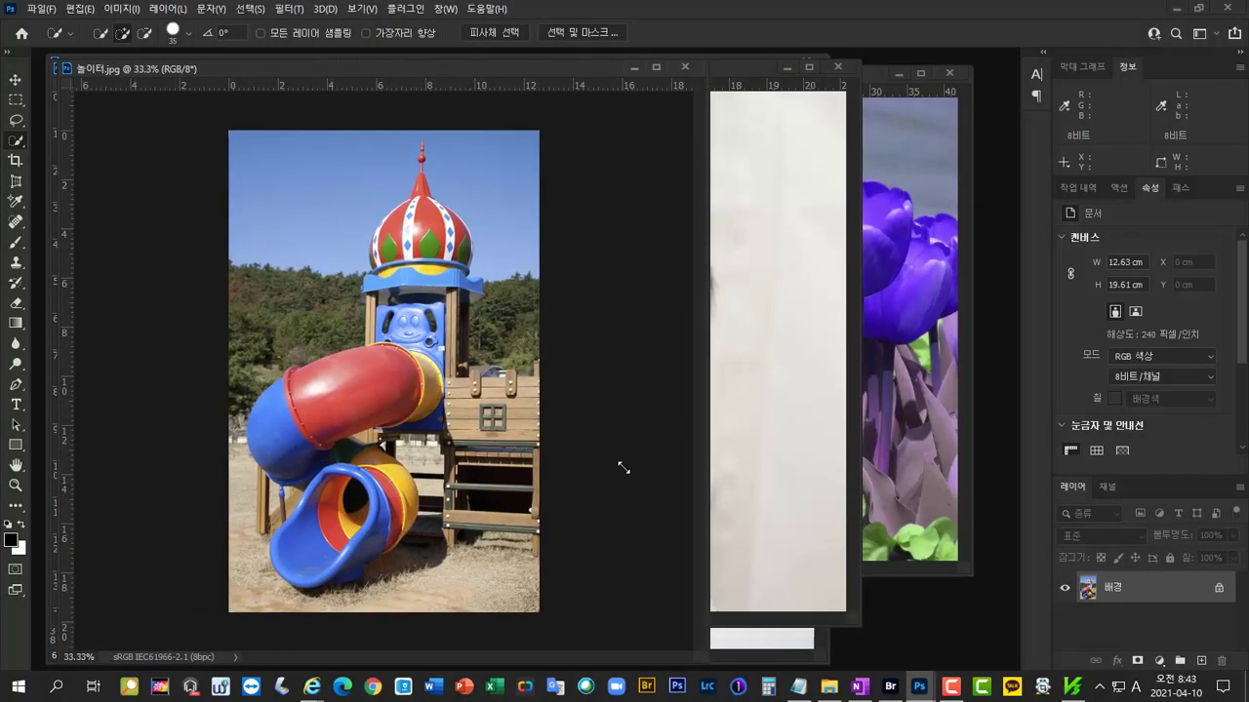
Step: Add a Hue/Saturation layer to the playground photo, sample the sky to target the Cyans (녹청 계열), and set their hue to -58
left_click(1158, 660)
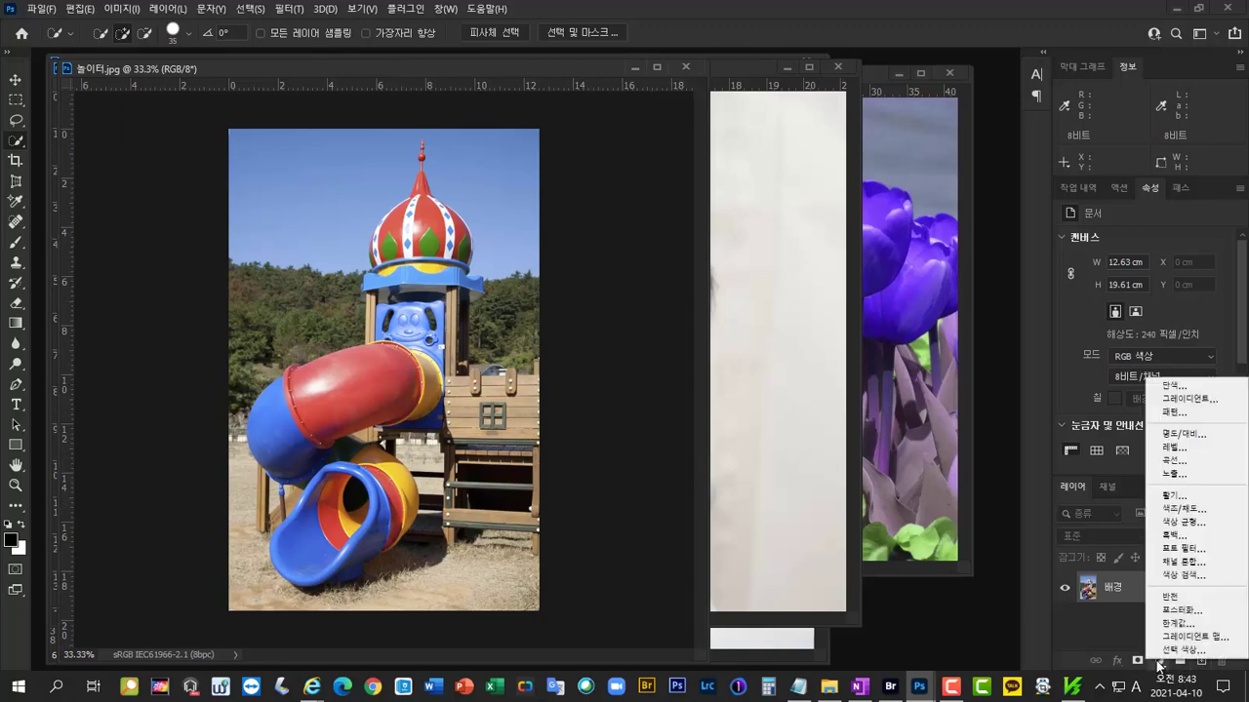
left_click(1184, 509)
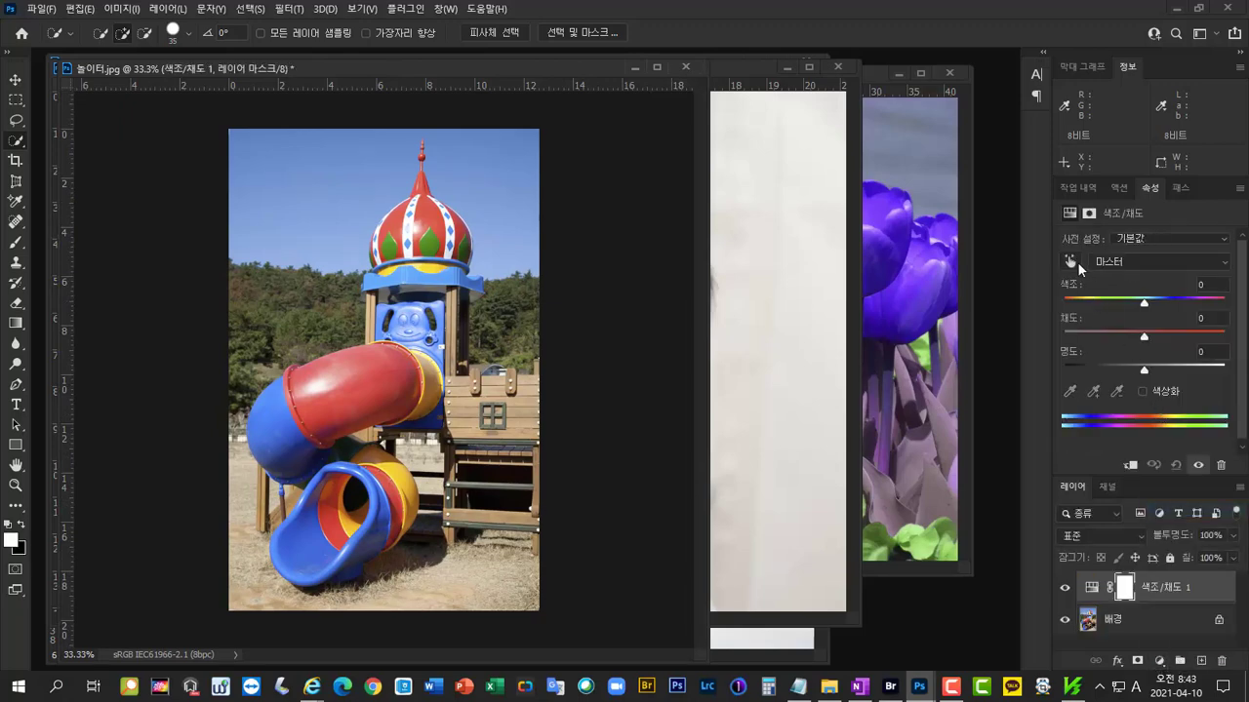
left_click(1070, 261)
left_click(509, 175)
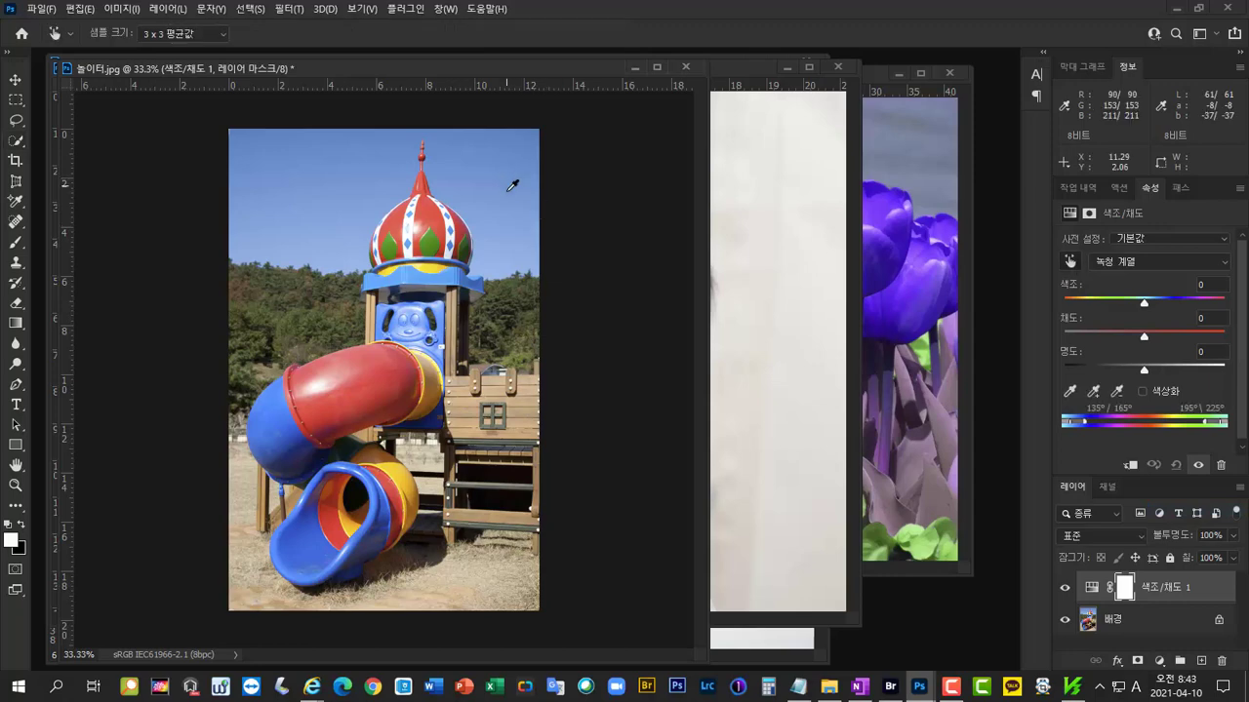
left_click_drag(1144, 304, 1104, 306)
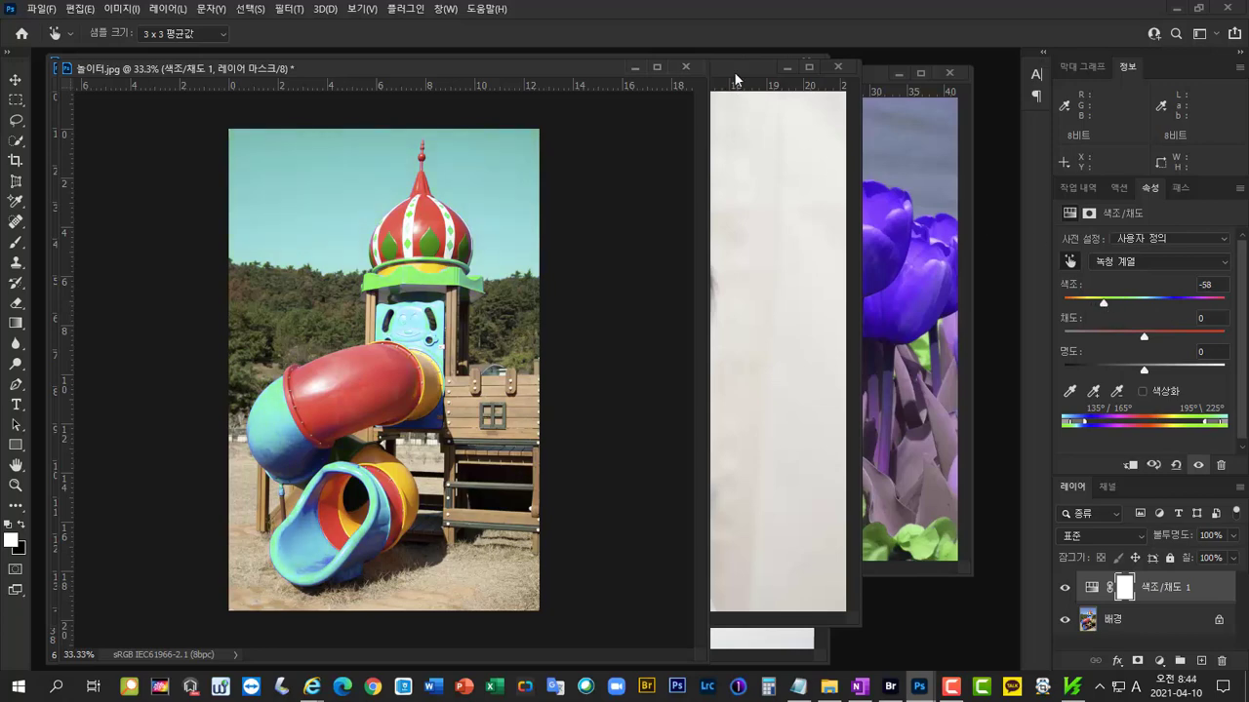
Step: Bring the girl's photo window in front of the playground photo
left_click_drag(734, 71, 823, 88)
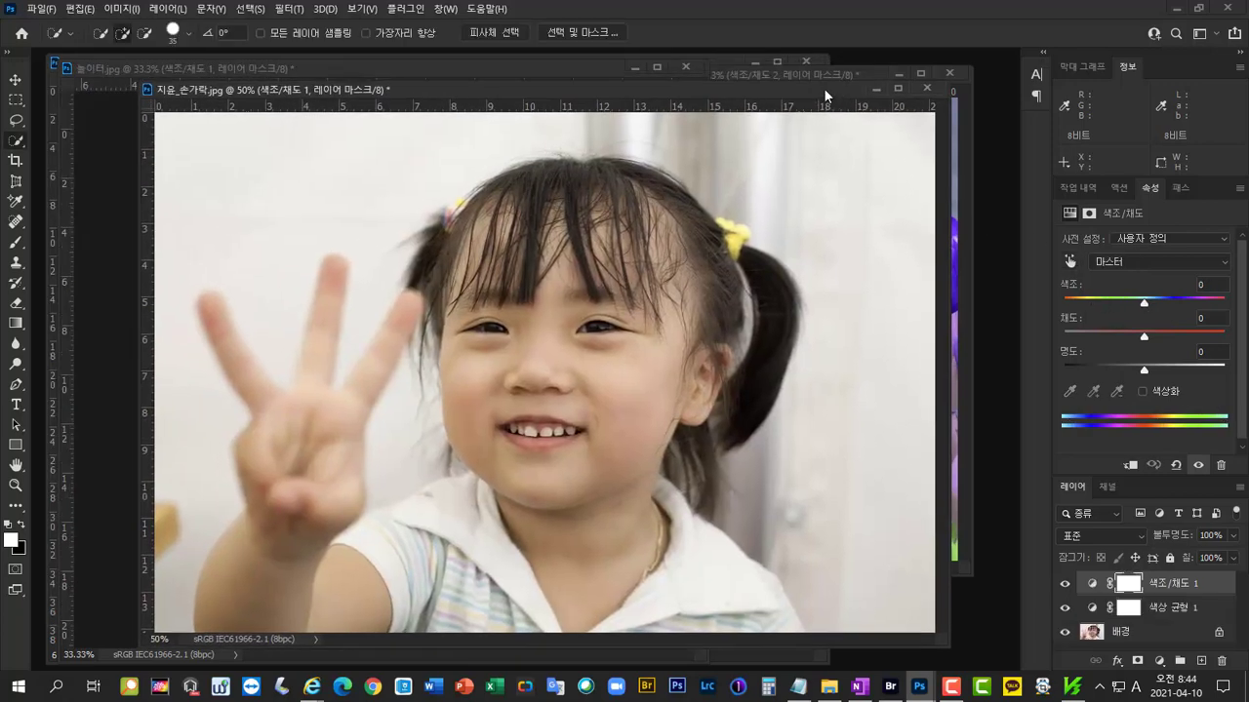